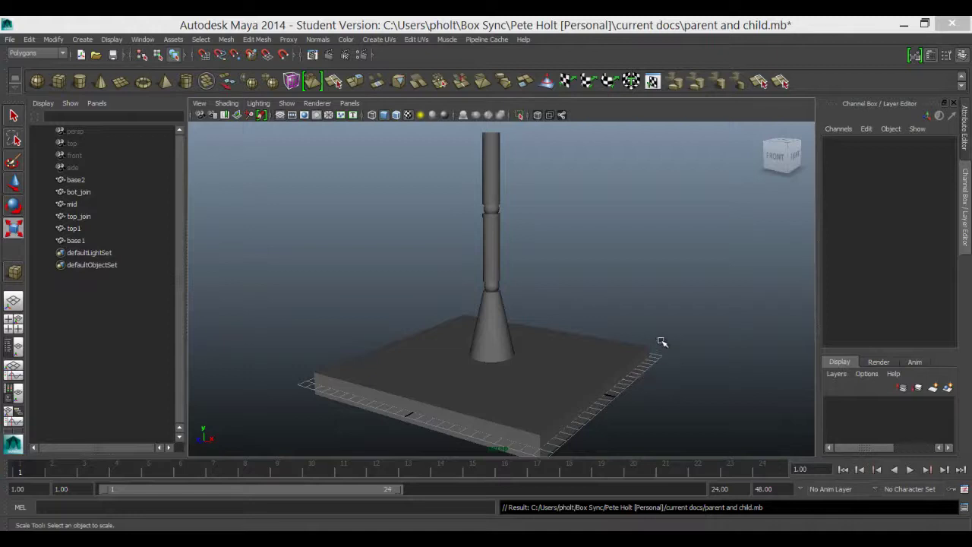
- Select base2, bot_join, mid, top_join, top1 and base1 one after another to identify each part of the model
left_click(84, 181)
left_click(84, 193)
left_click(85, 205)
left_click(79, 217)
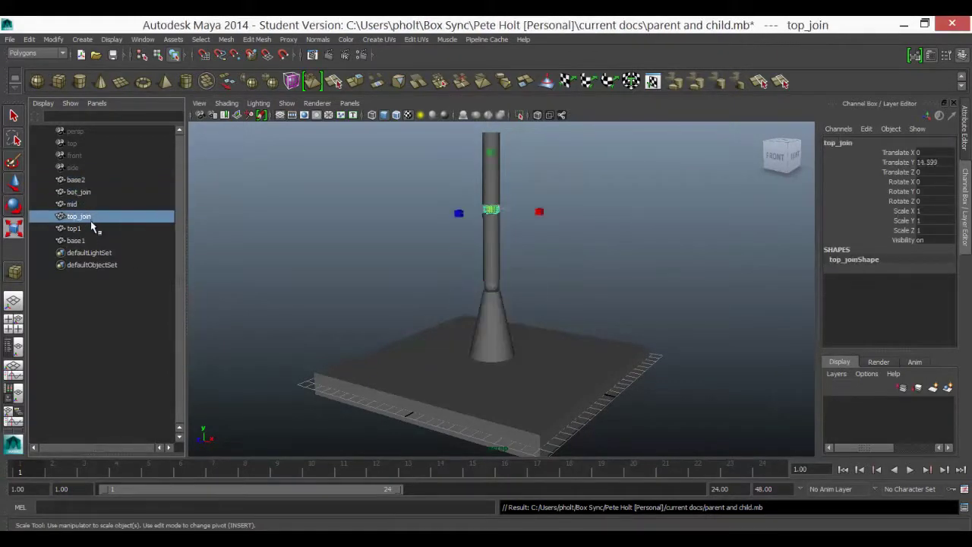
left_click(76, 228)
left_click(78, 240)
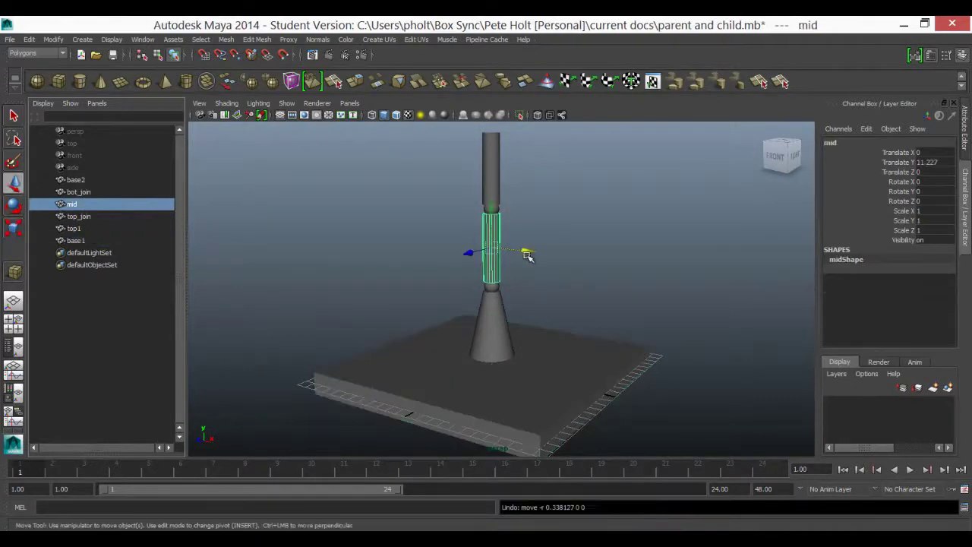
- Try moving the mid cylinder about 0.53 along X, and undo the move
left_click_drag(528, 256, 538, 257)
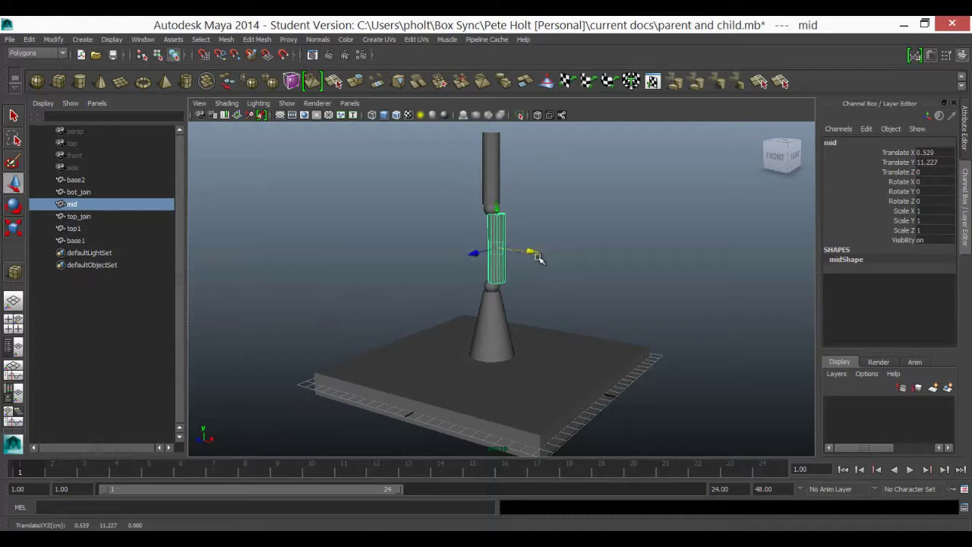
key("ctrl+z")
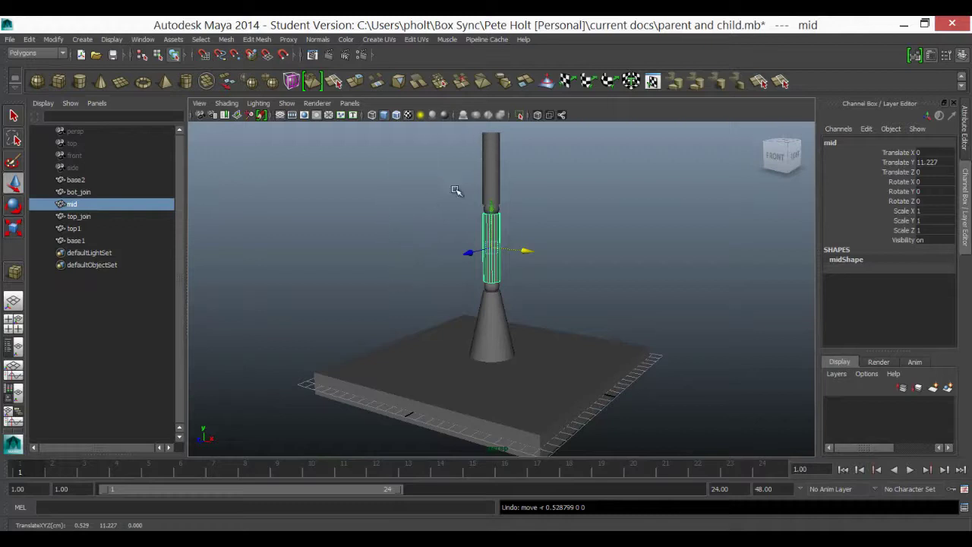
- Try rotating top1 about 26.9 degrees around Z and shifting it to about -1.74 in X, and undo both changes
left_click(489, 183)
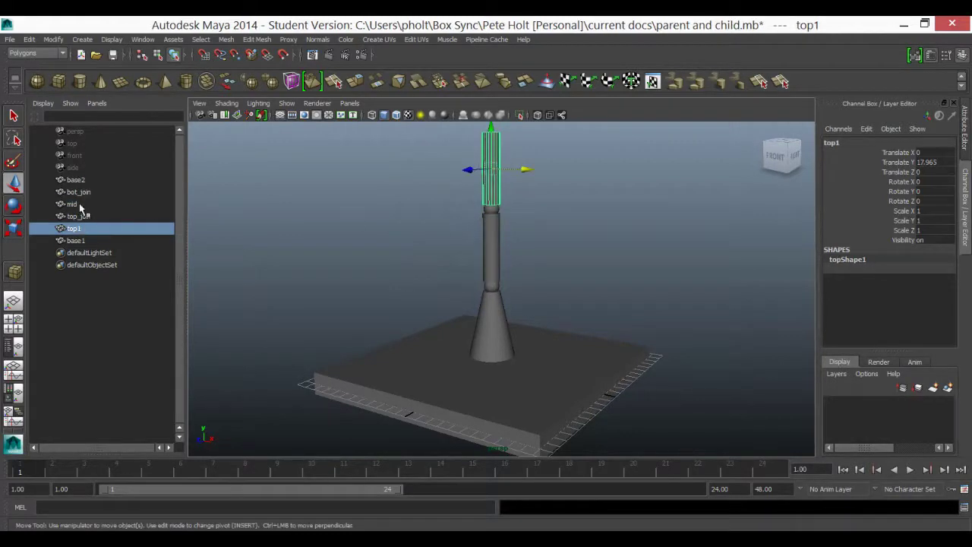
left_click(13, 205)
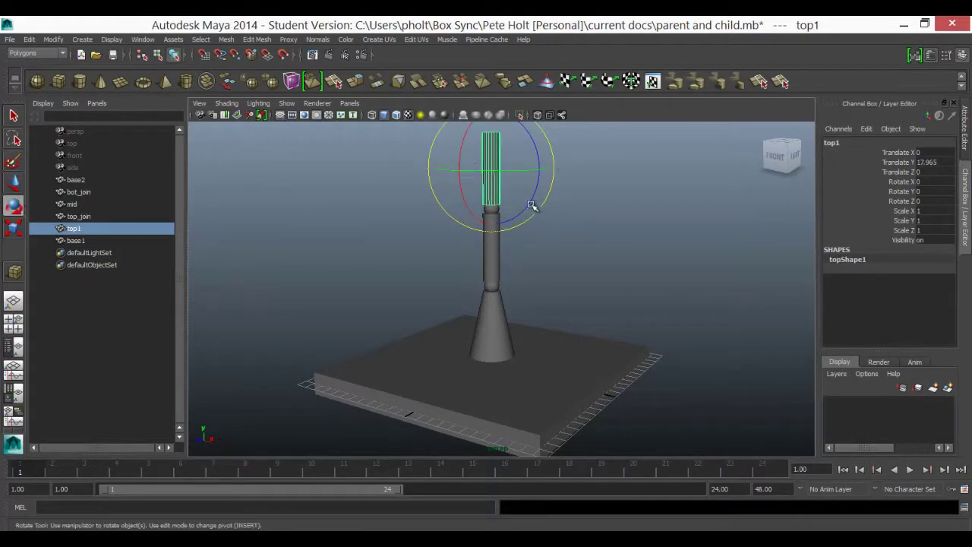
left_click_drag(531, 206, 525, 183)
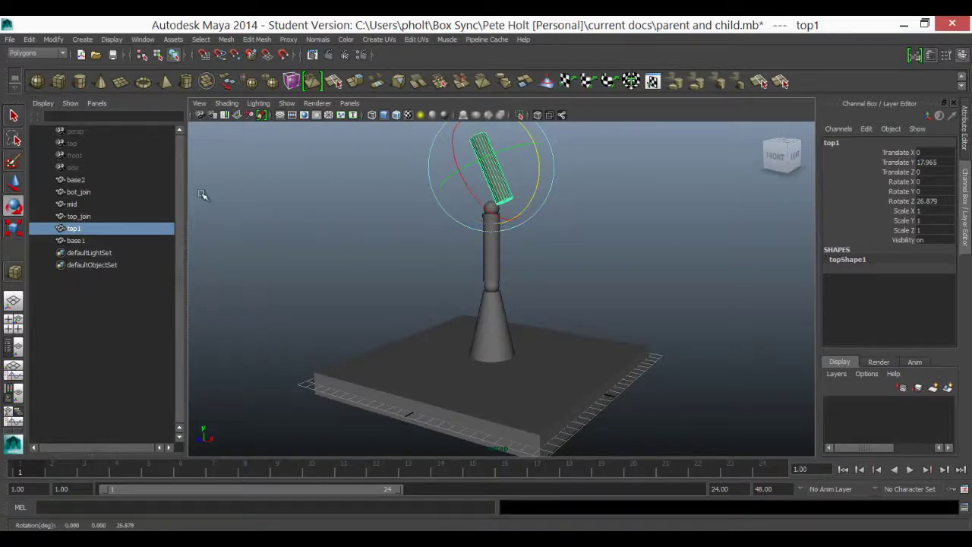
left_click(14, 183)
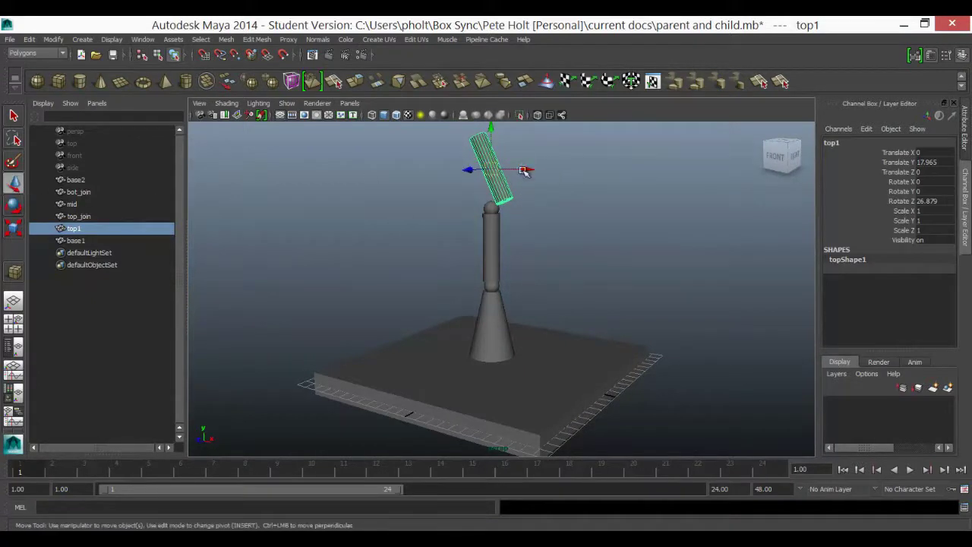
left_click_drag(524, 171, 510, 169)
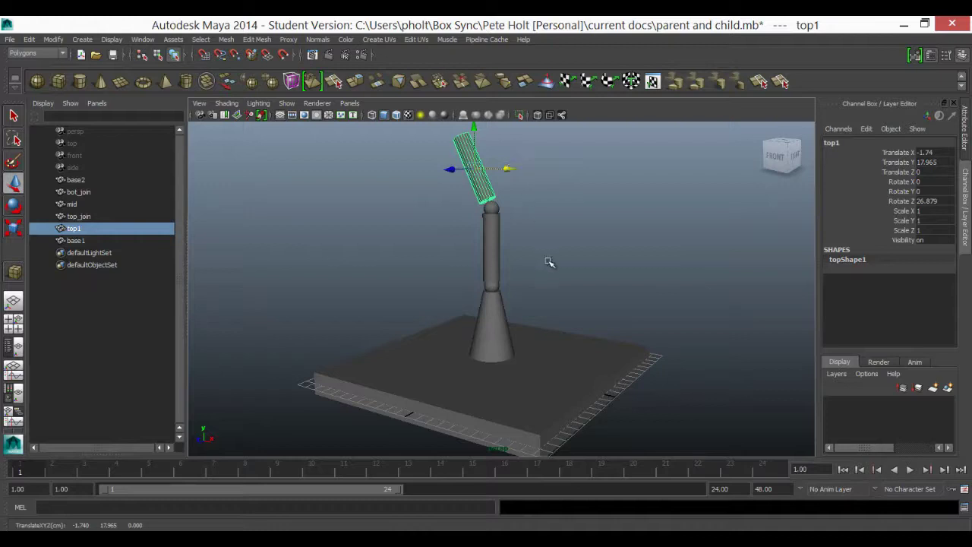
key("ctrl+z")
key("ctrl+z")
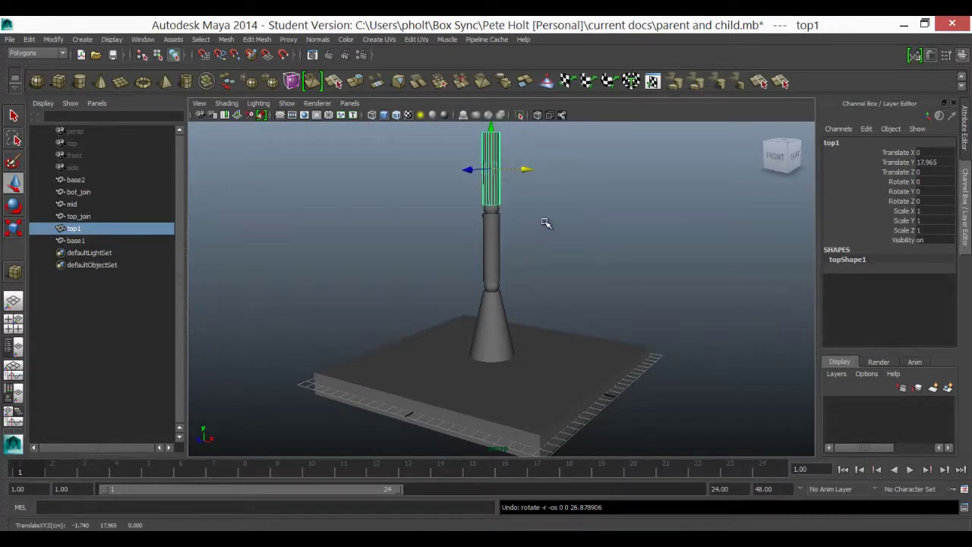
- Lower the pivot point of top1 to the centre of the top_join sphere, working in the front view
left_click_drag(547, 221, 529, 267, "alt")
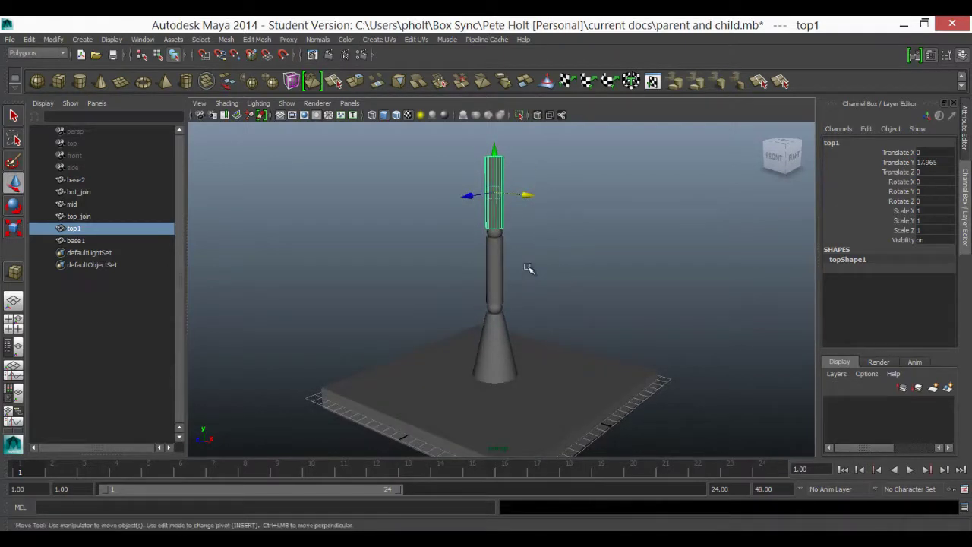
key("Insert")
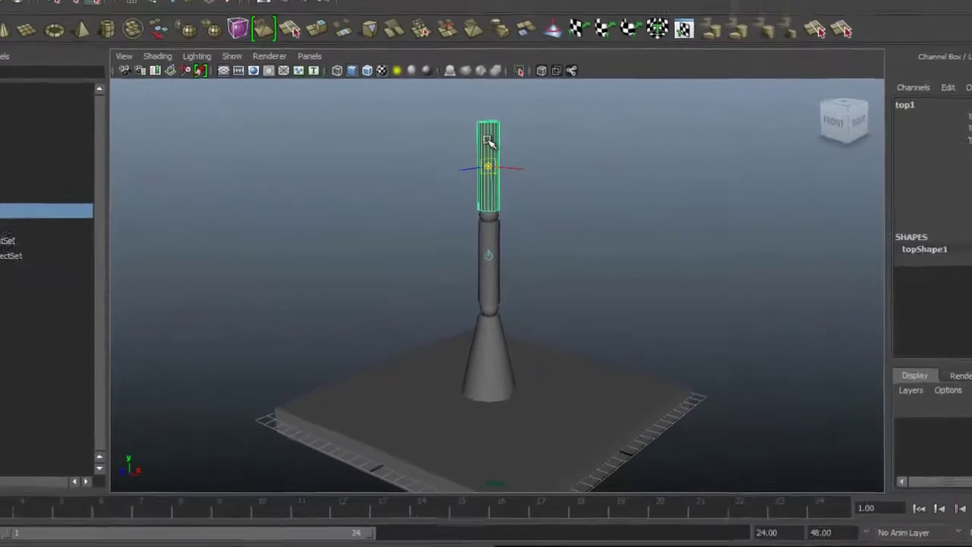
key("Insert")
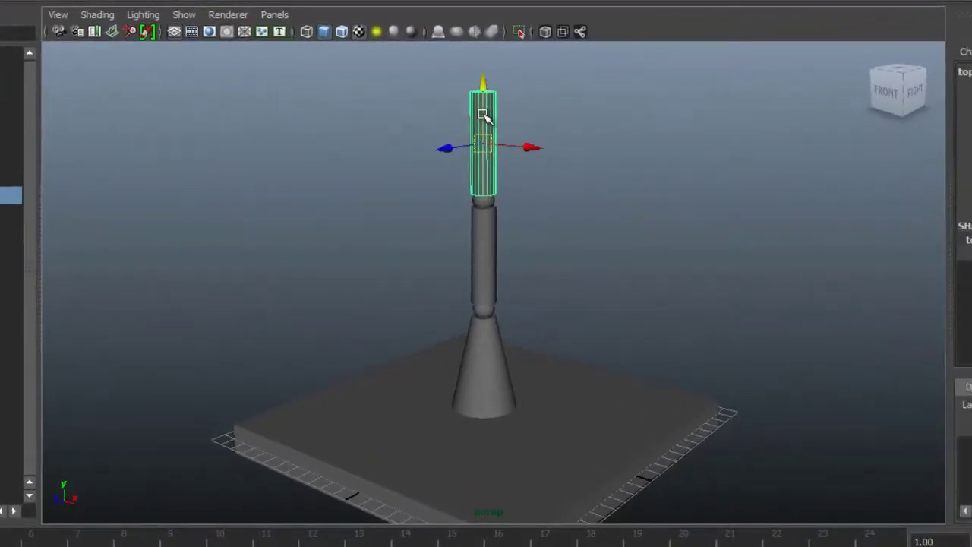
key("Insert")
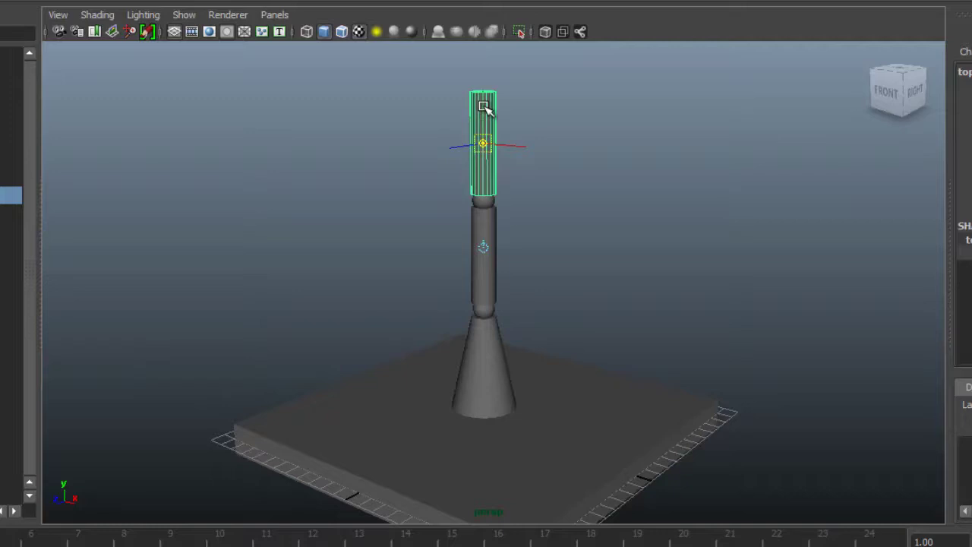
left_click(897, 100)
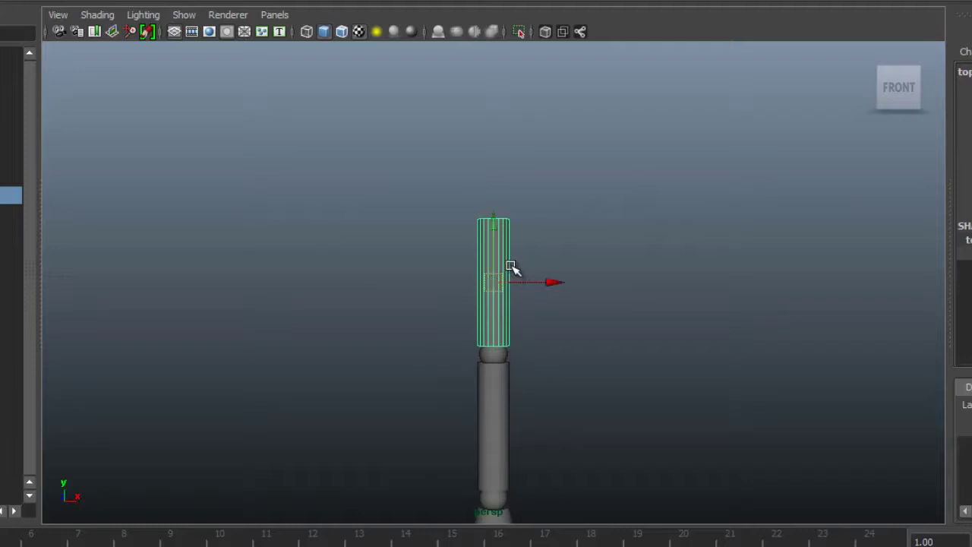
key("Insert")
left_click_drag(495, 256, 498, 327)
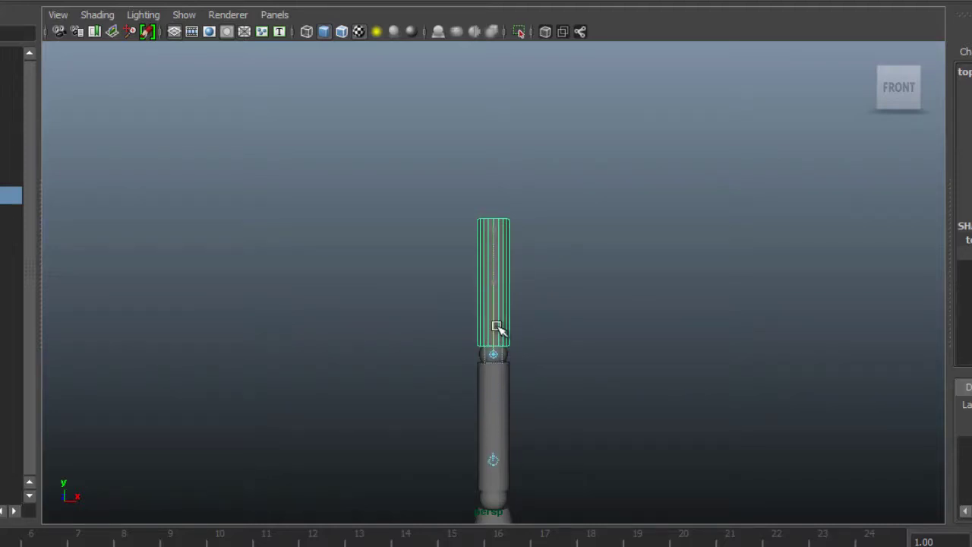
key("Insert")
- Lower the pivot point of the mid cylinder to the centre of the bot_join sphere
left_click(500, 397)
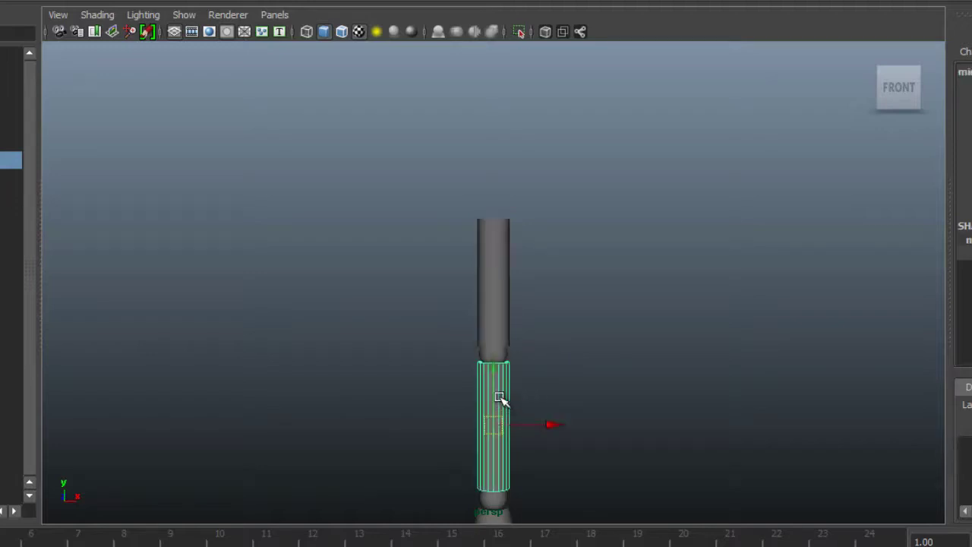
key("Insert")
left_click_drag(497, 387, 503, 457)
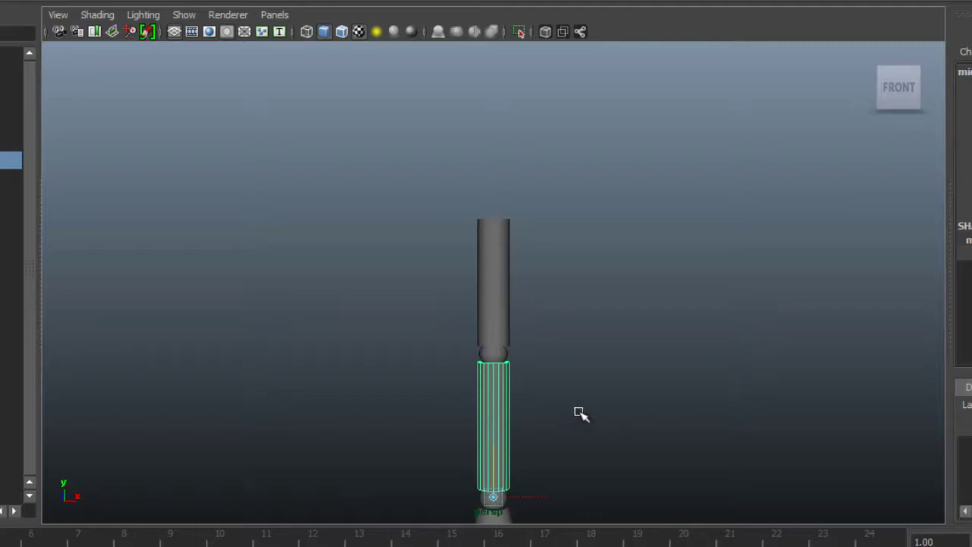
key("Insert")
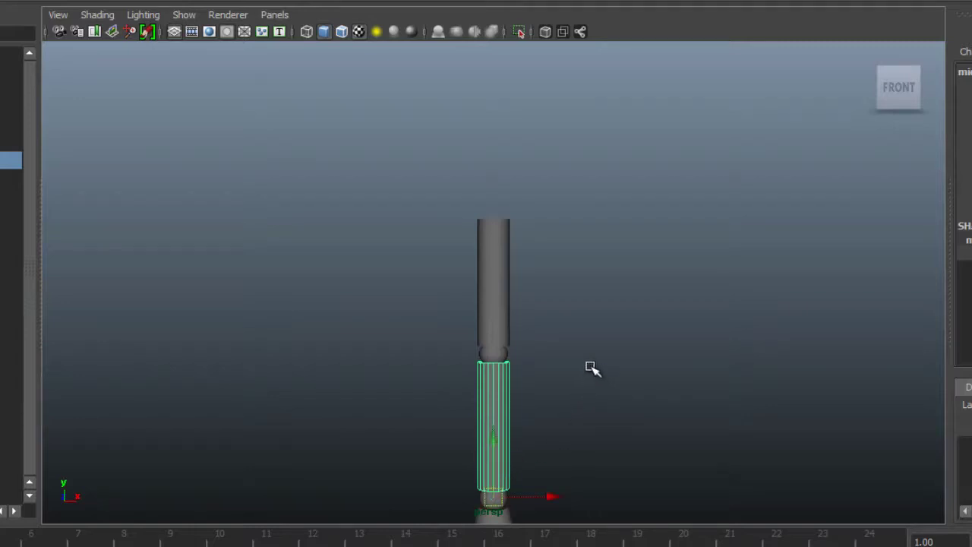
- Try rotating top1 about -3 degrees around Z on its relocated pivot, and undo the rotation
scroll(590, 367, "down", 5)
middle_click_drag(586, 364, 590, 250, "alt")
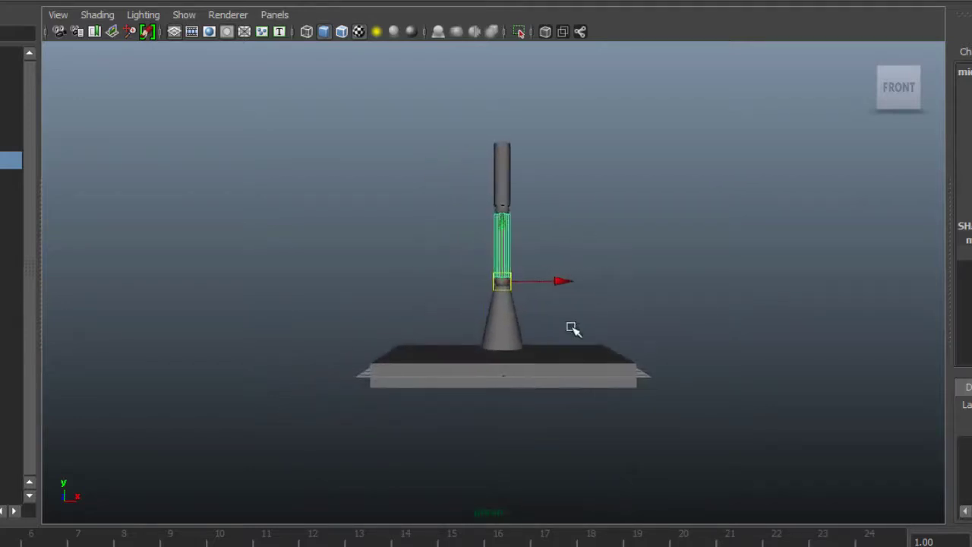
left_click(508, 332)
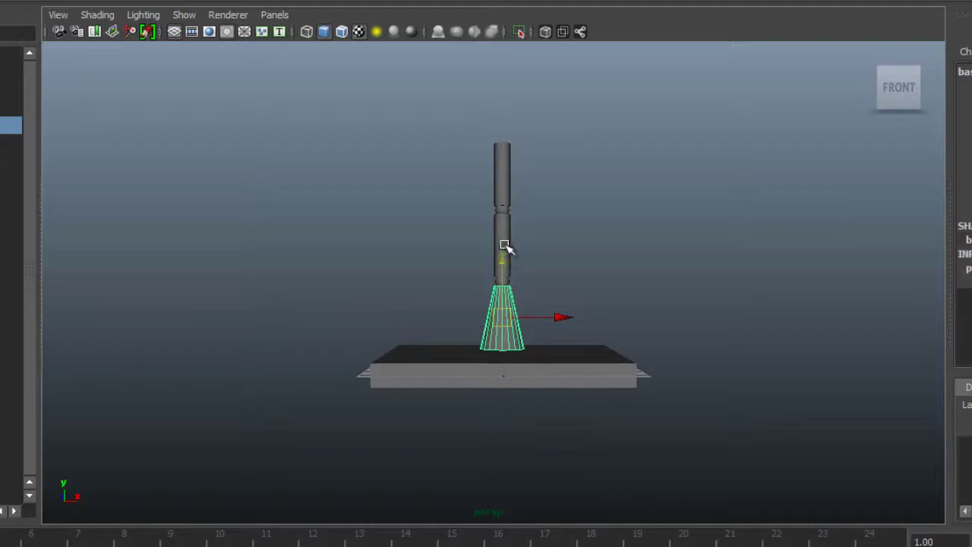
left_click(509, 231)
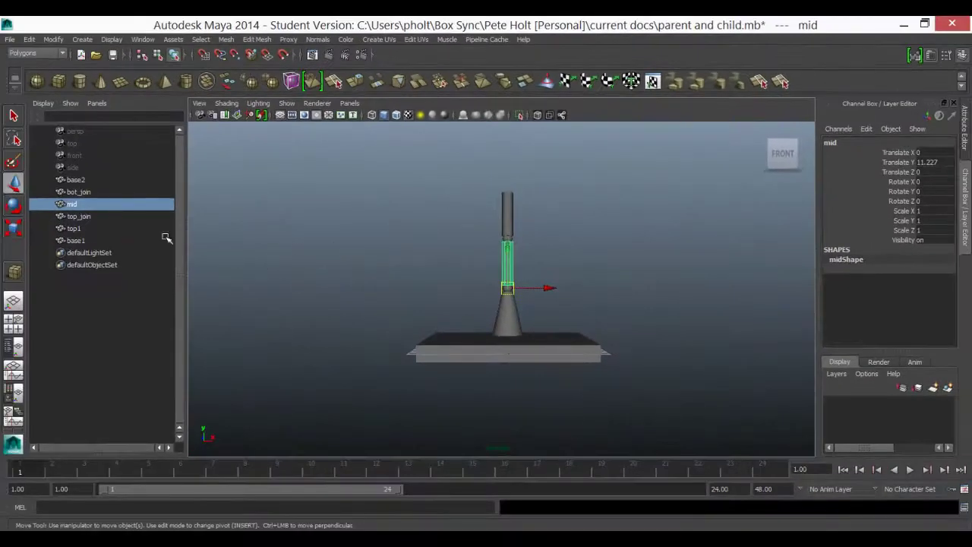
left_click(515, 222)
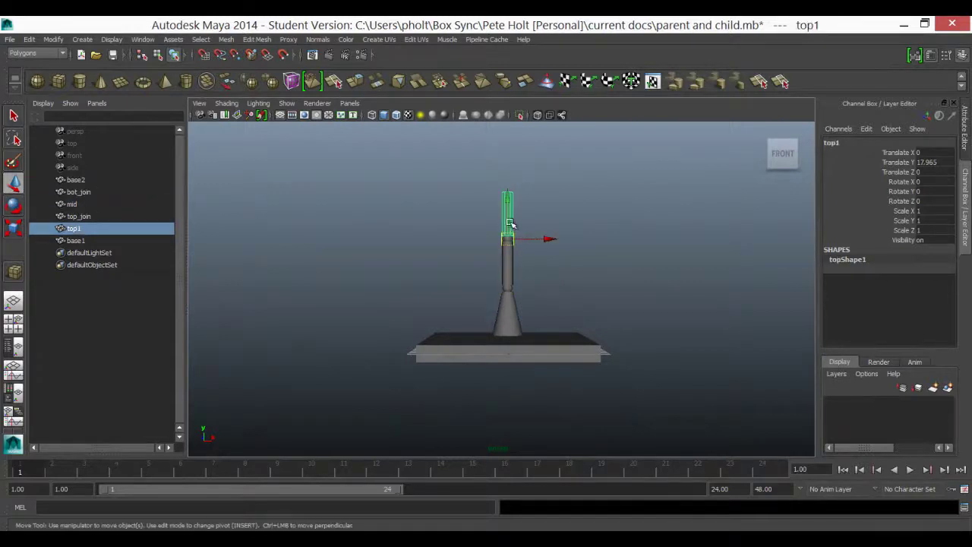
left_click(13, 205)
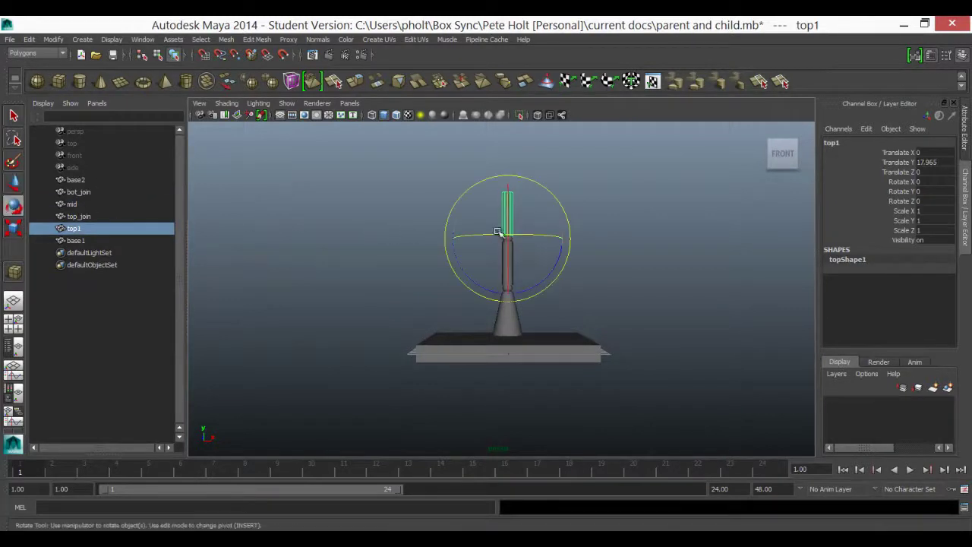
mouse_move(459, 260)
left_mouse_down()
mouse_move(494, 279)
mouse_move(451, 260)
left_mouse_up()
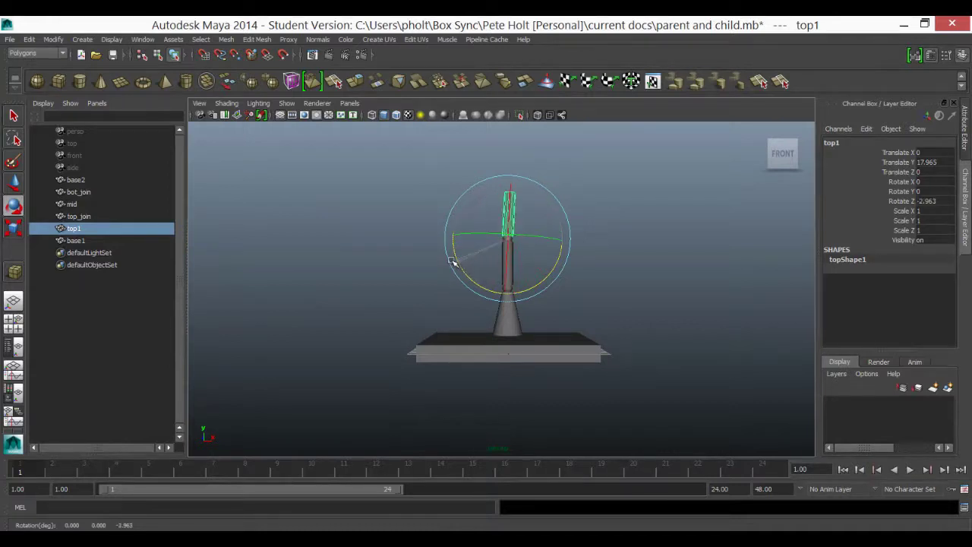
key("ctrl+z")
- Try rotating mid, top_join and top1 together about 13.6 degrees around Z, and undo the rotation
scroll(522, 242, "up", 3)
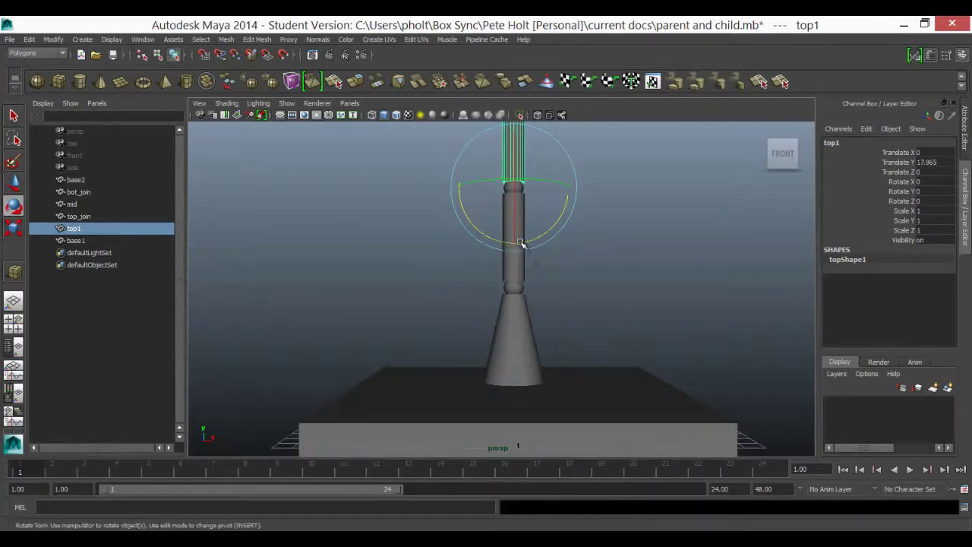
left_click_drag(441, 269, 479, 318, "alt")
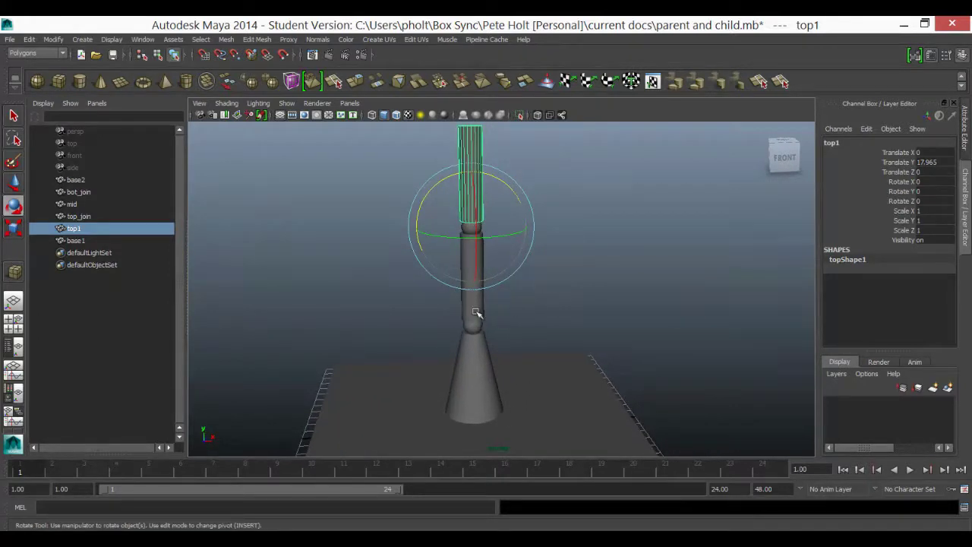
left_click(475, 309)
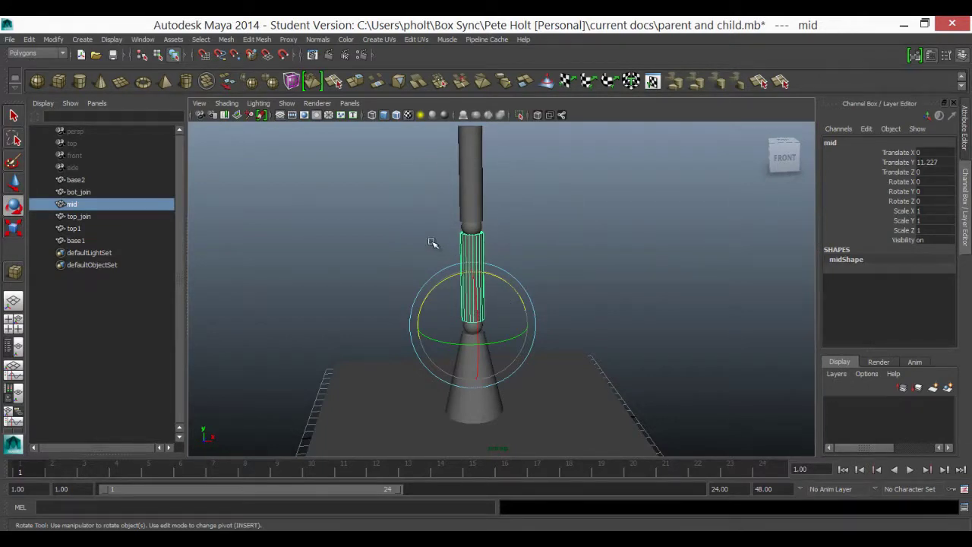
left_click(476, 225, "shift")
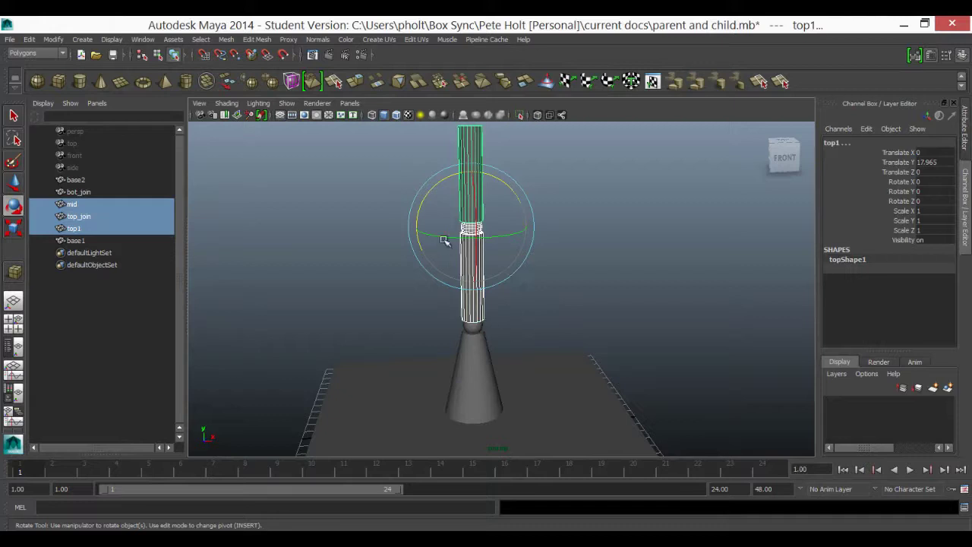
left_click_drag(428, 204, 424, 217)
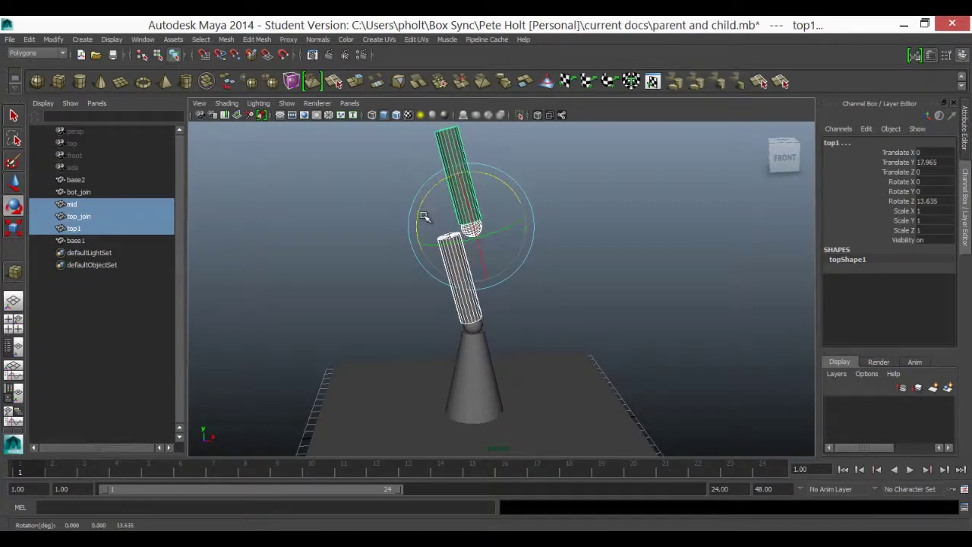
key("ctrl+z")
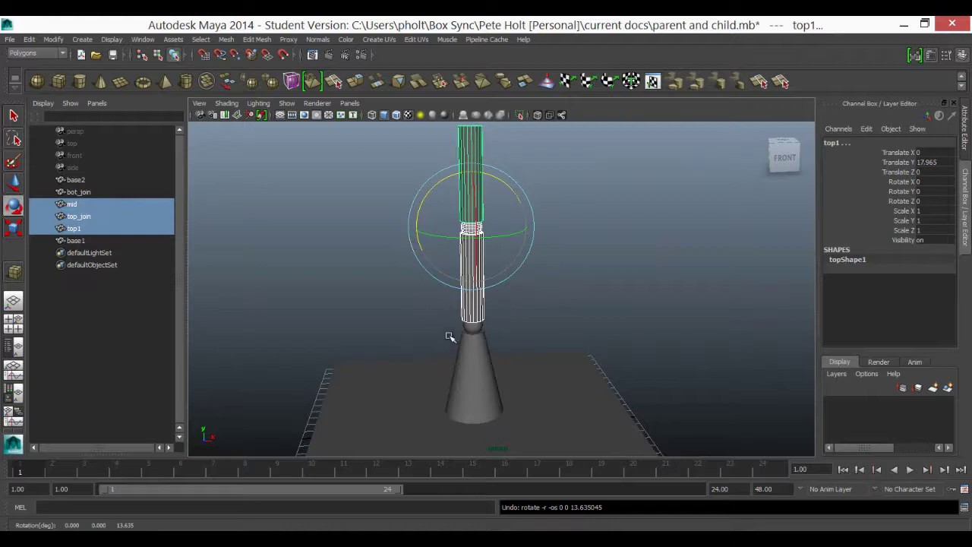
- Group all six parts of the model, from base1 up to top1, into one group
scroll(393, 279, "down", 4)
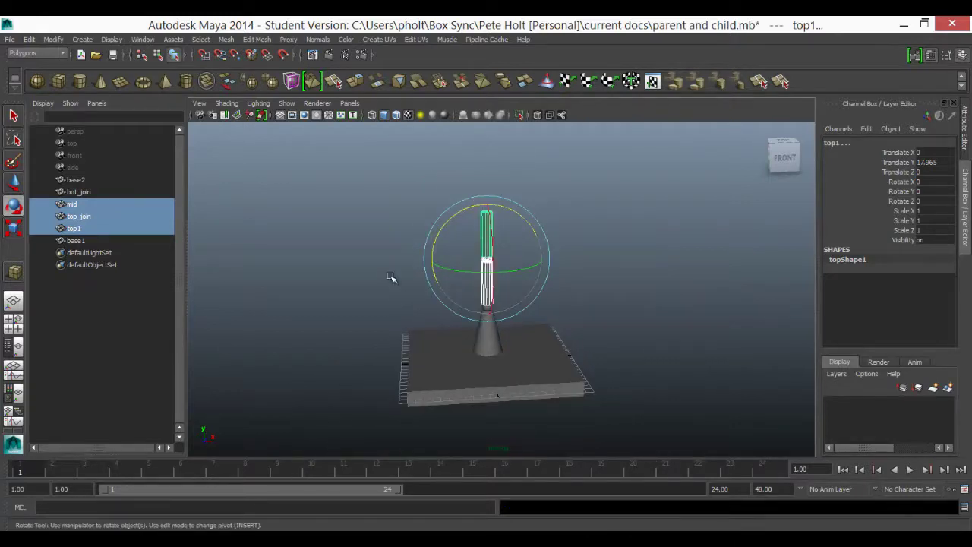
left_click(403, 319)
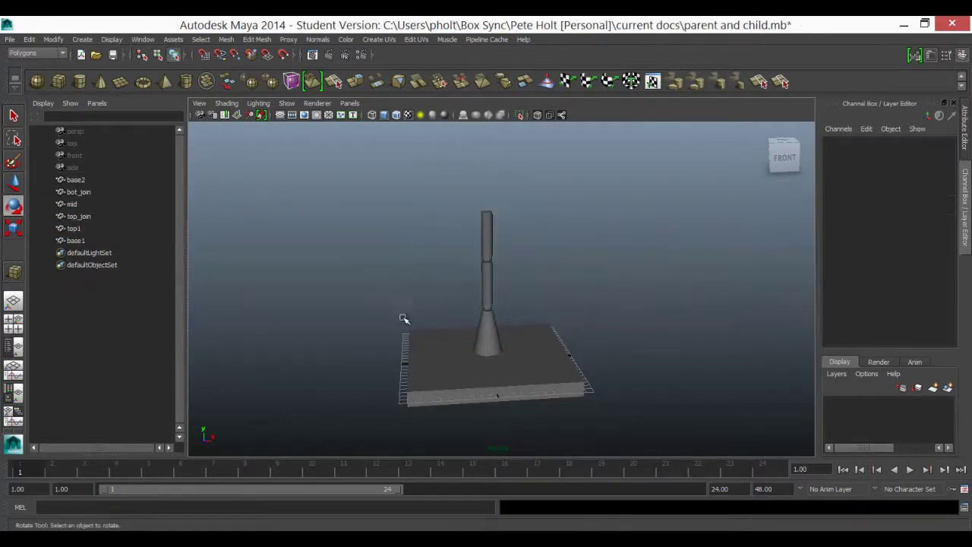
left_click_drag(348, 192, 631, 439)
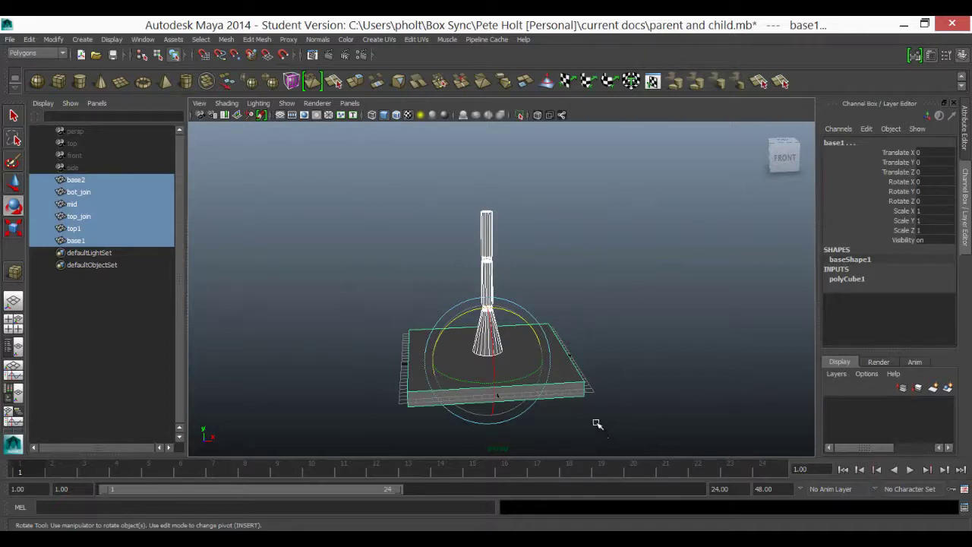
key("ctrl+g")
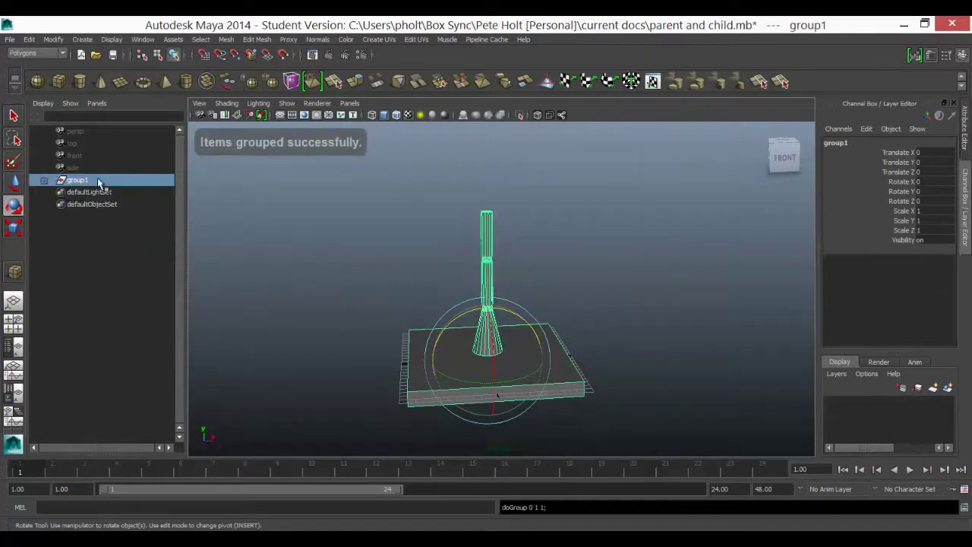
- Rename the new top-level group as Mod
double_click(85, 181)
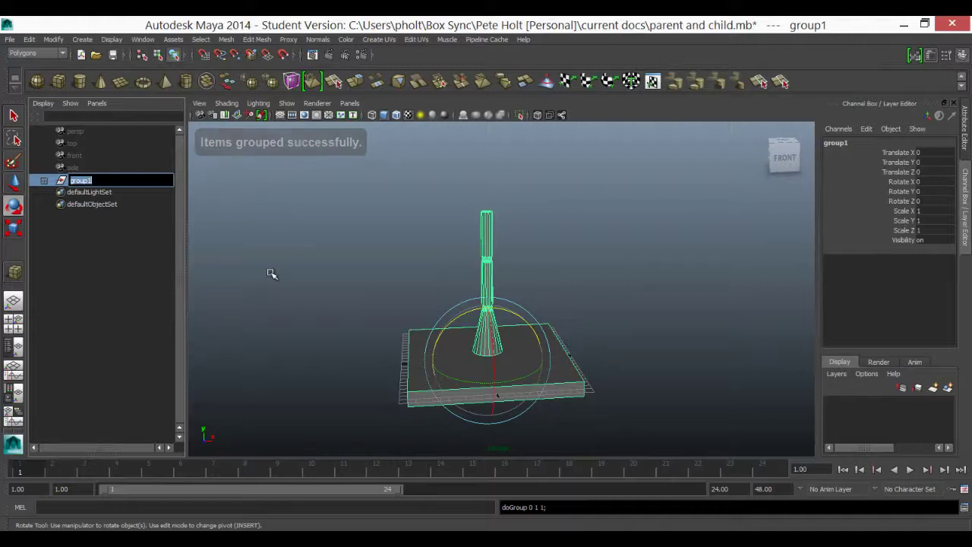
type("Mod")
key("Return")
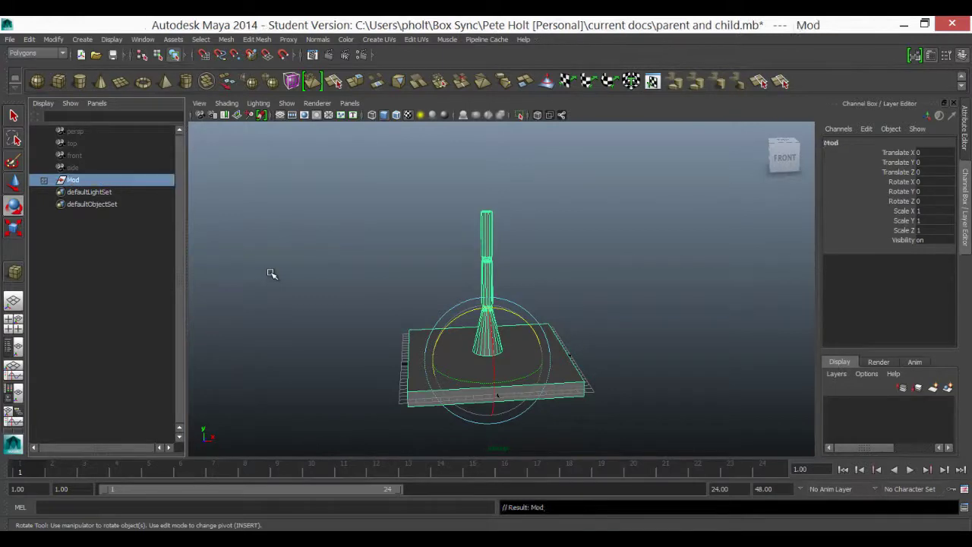
- Rotate the Mod group about 4.7 degrees around Y and move it about 1.37 cm along X
scroll(362, 337, "up", 5)
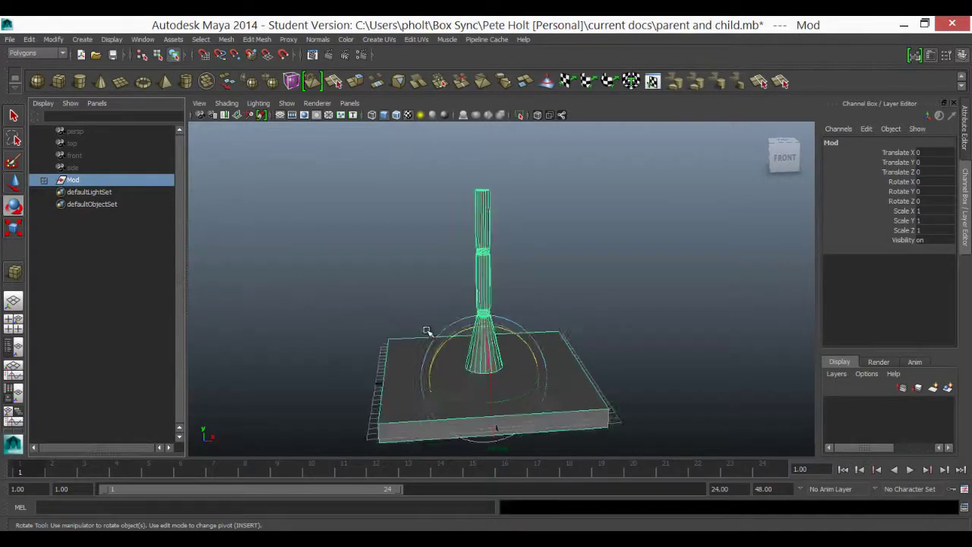
left_click_drag(432, 319, 436, 263, "alt")
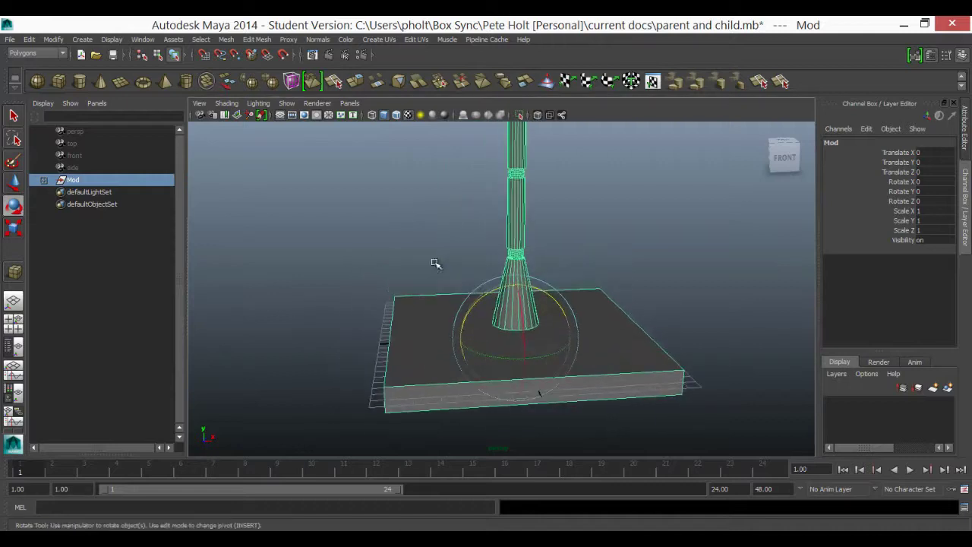
left_click(454, 253)
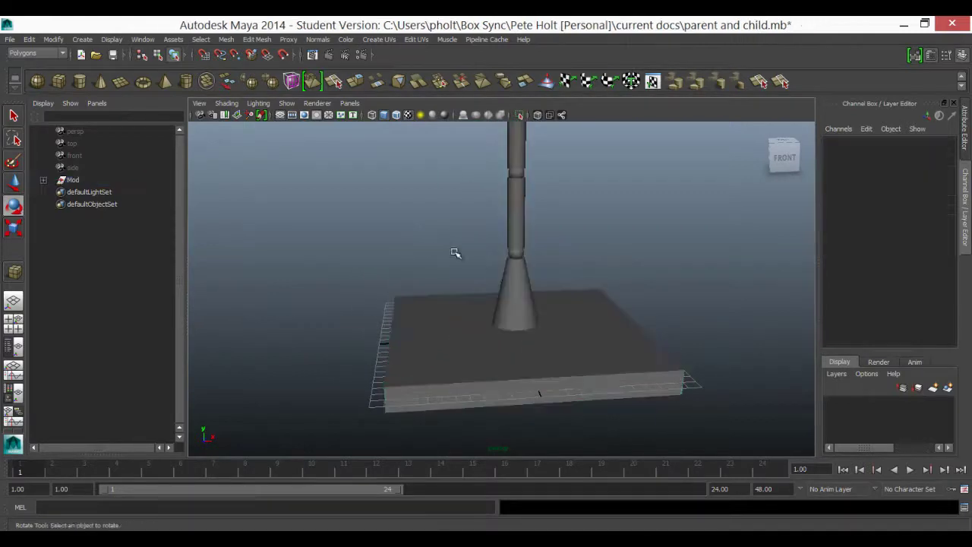
left_click(71, 180)
left_click_drag(503, 357, 430, 310)
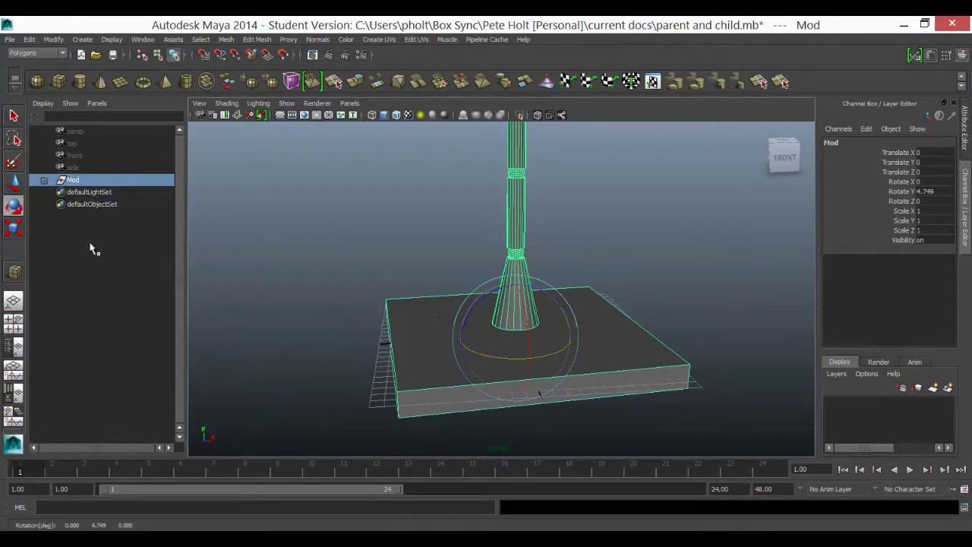
left_click(13, 182)
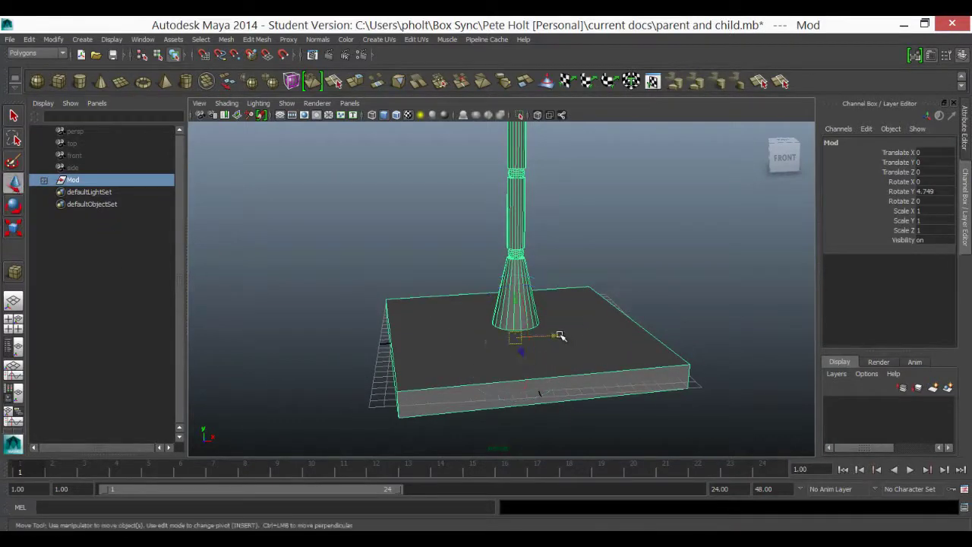
mouse_move(560, 336)
left_mouse_down()
mouse_move(536, 338)
mouse_move(574, 344)
left_mouse_up()
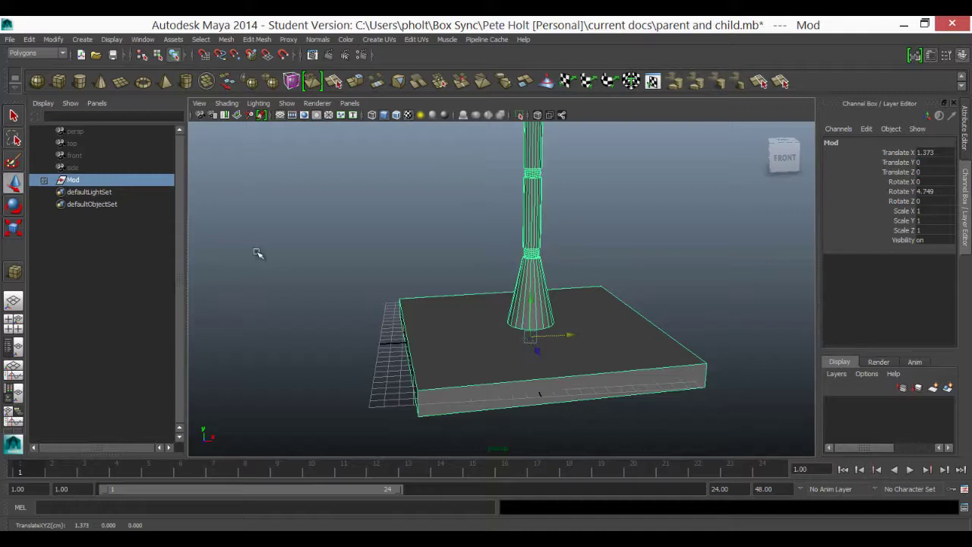
- Expand the Mod group in the hierarchy and compare selecting its individual parts with selecting the whole group
left_click(44, 181)
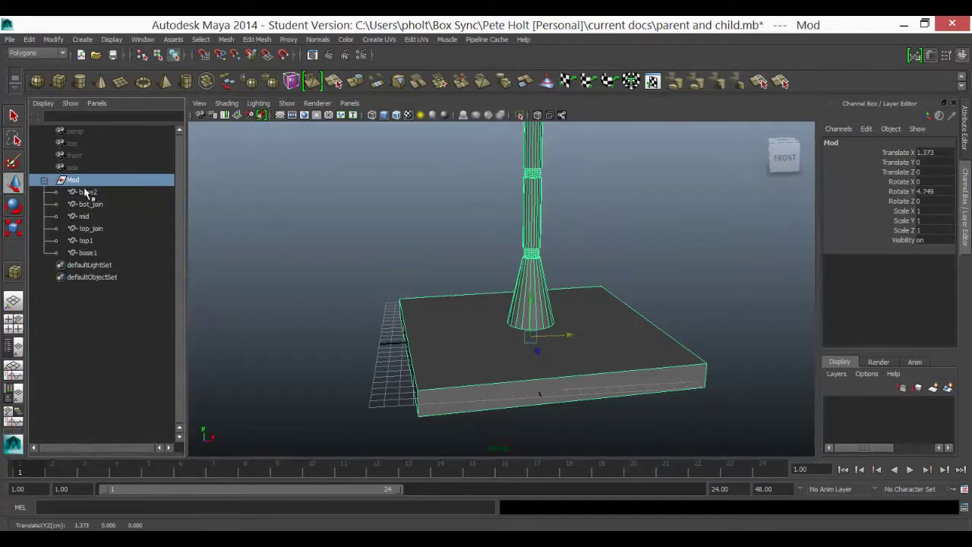
left_click(87, 193)
left_click(91, 204)
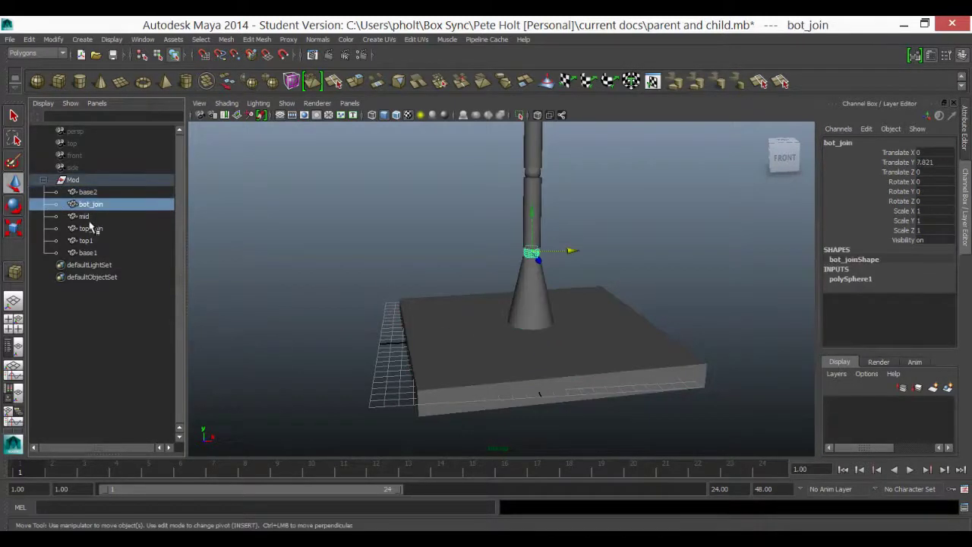
left_click(88, 253)
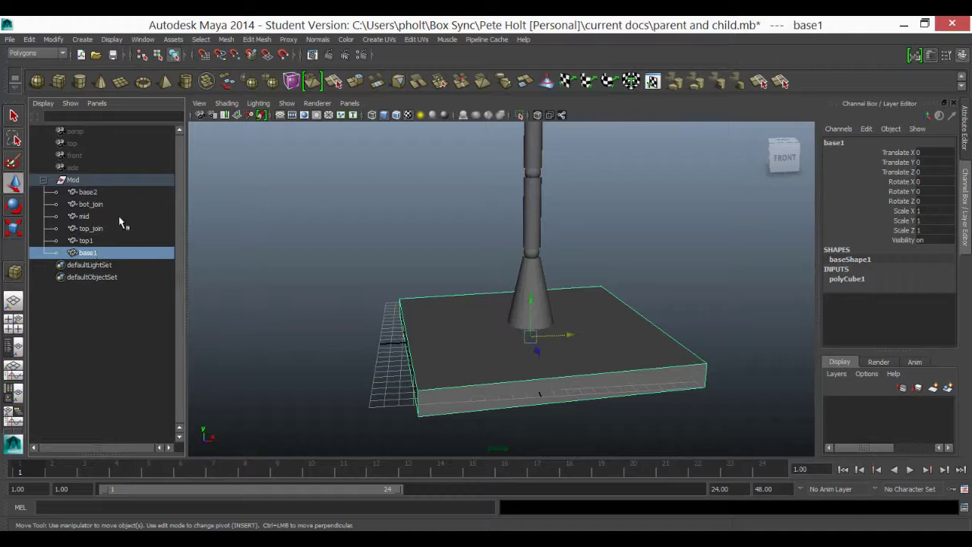
left_click(76, 181)
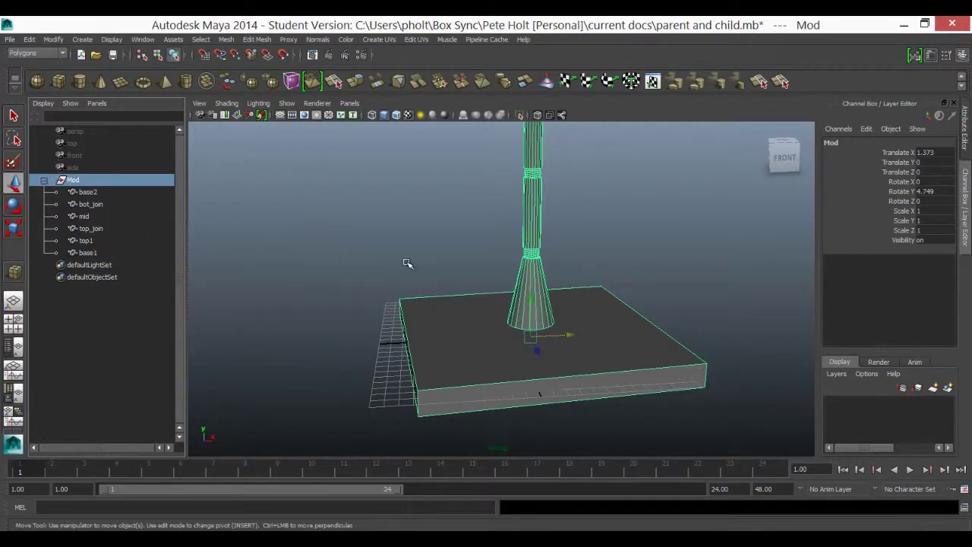
scroll(406, 262, "down", 3)
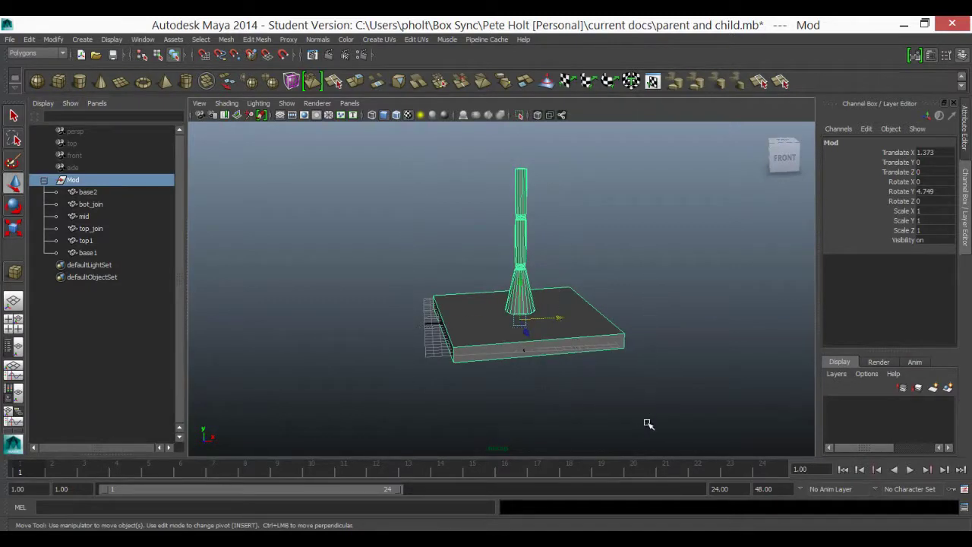
key("Down")
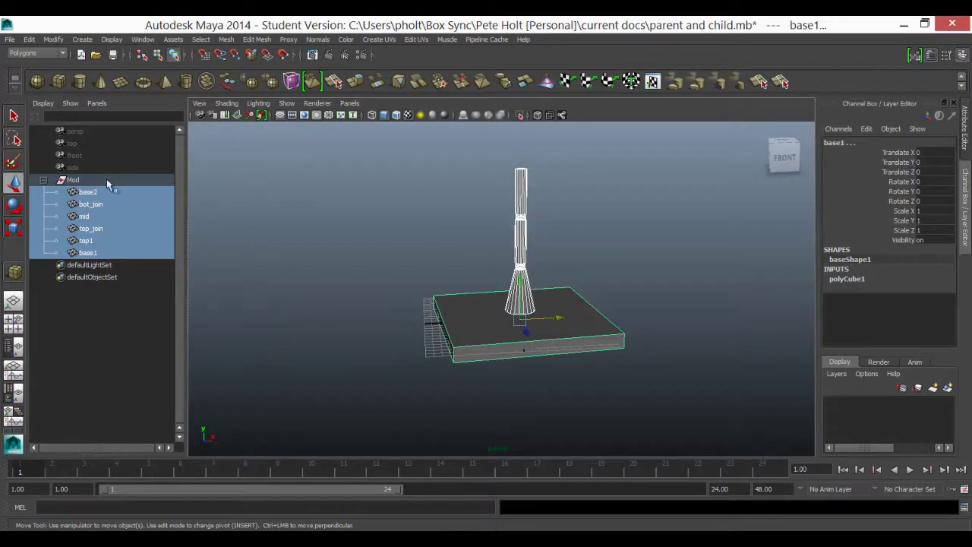
left_click(72, 180)
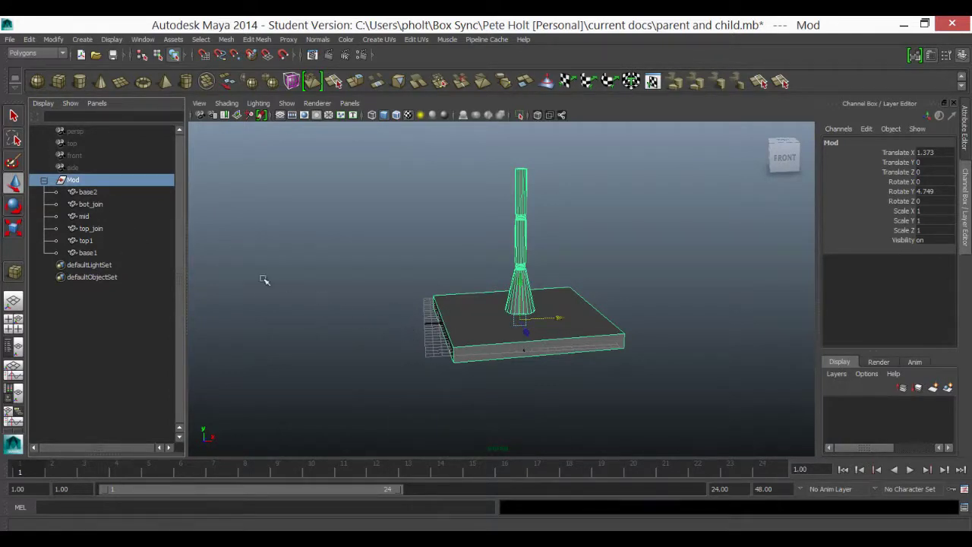
scroll(448, 335, "up", 3)
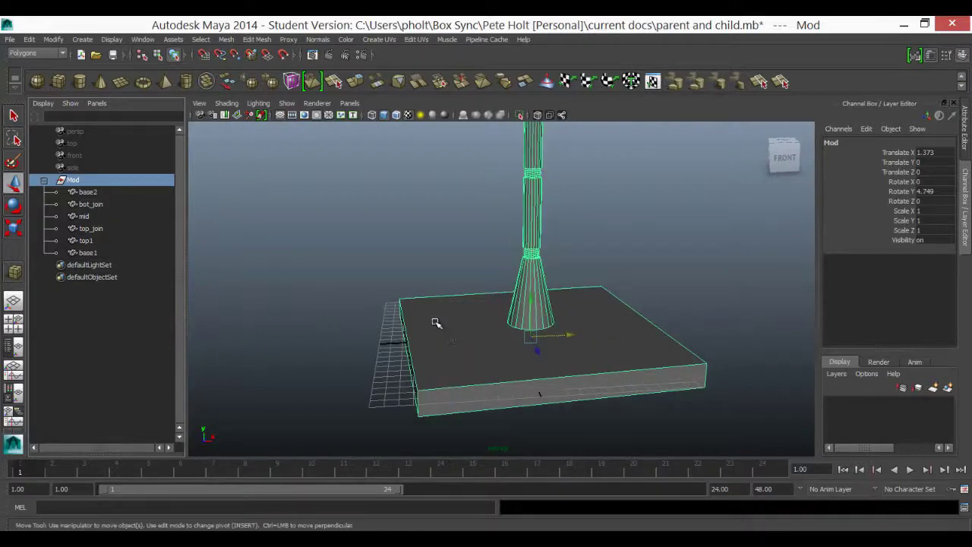
scroll(437, 323, "down", 5)
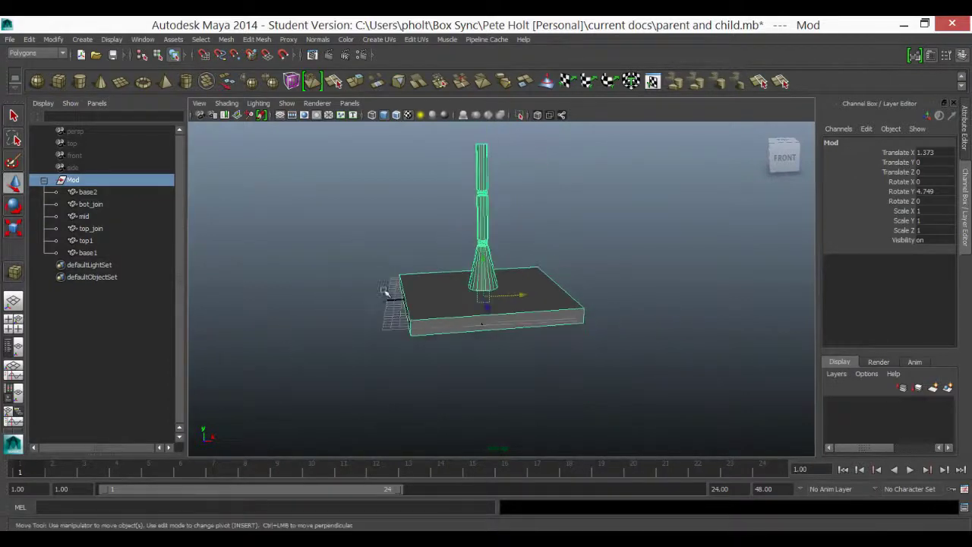
- Reorder base1 to be the first part in the Mod group, and parent base2 under it with its branch expanded
left_click(435, 331)
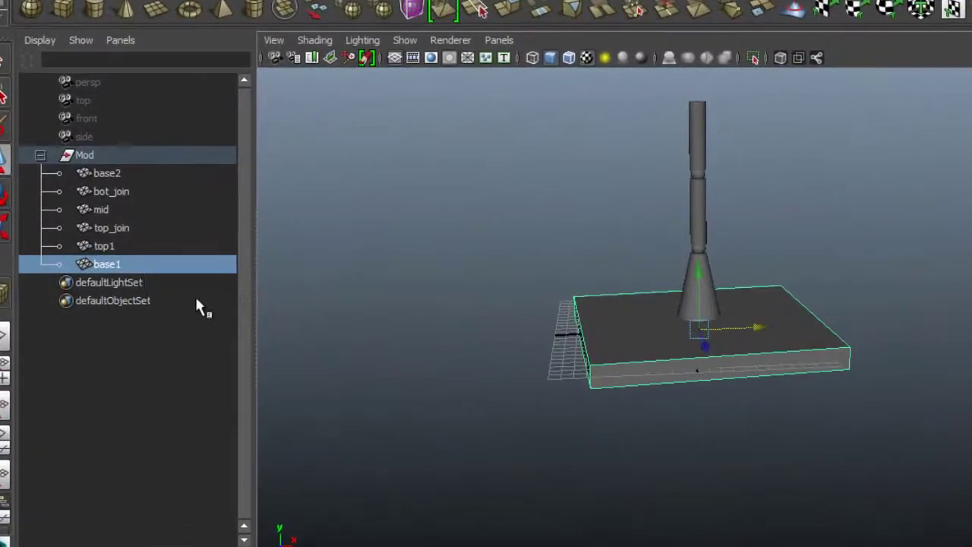
middle_click_drag(124, 266, 133, 167)
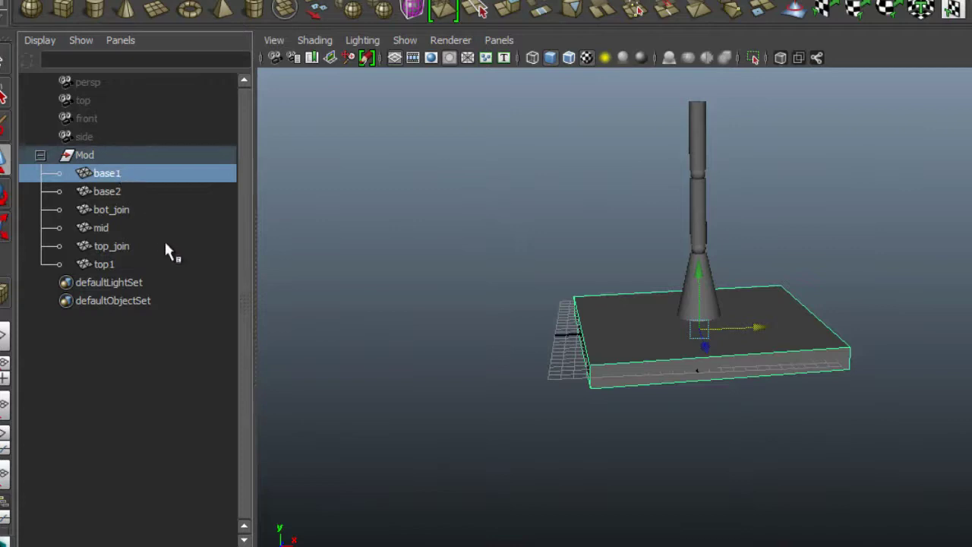
left_click(110, 192)
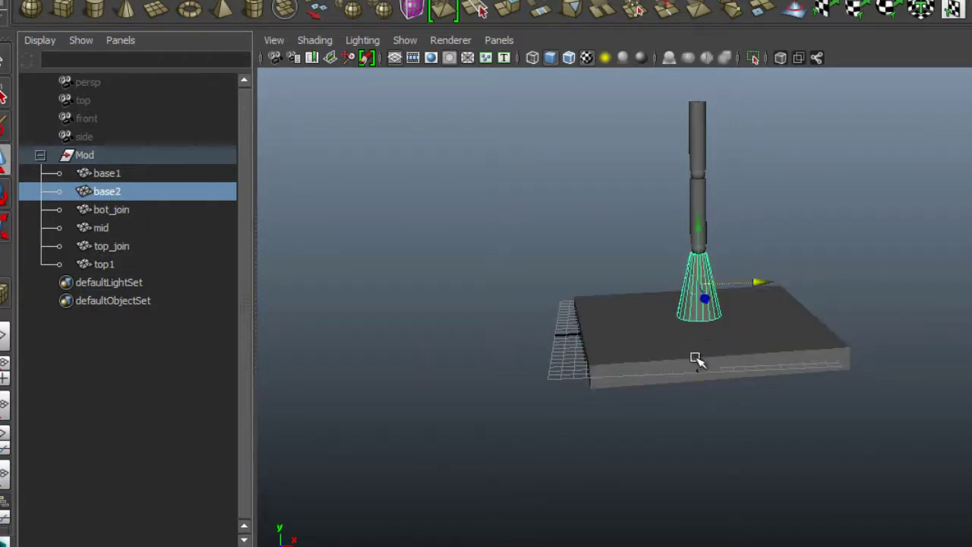
middle_click_drag(114, 193, 115, 172)
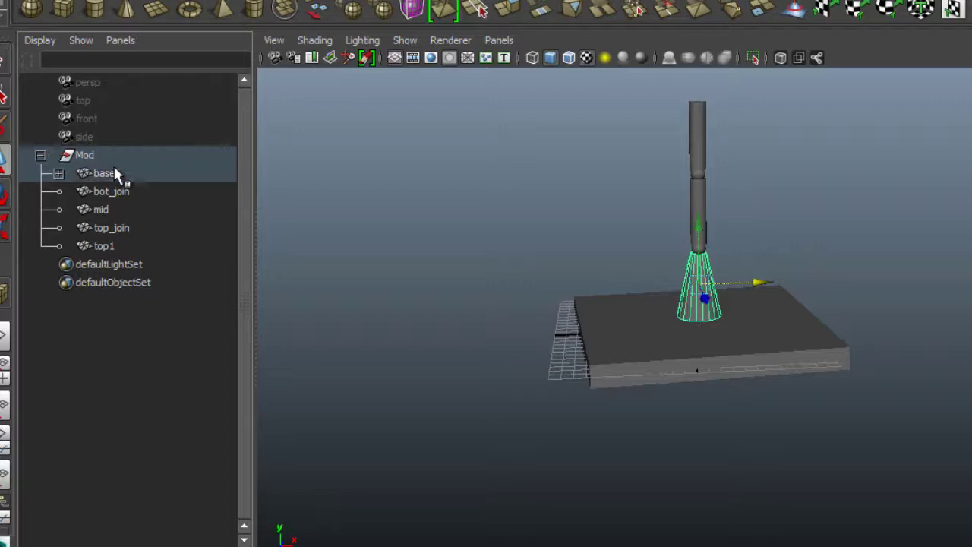
left_click(58, 174)
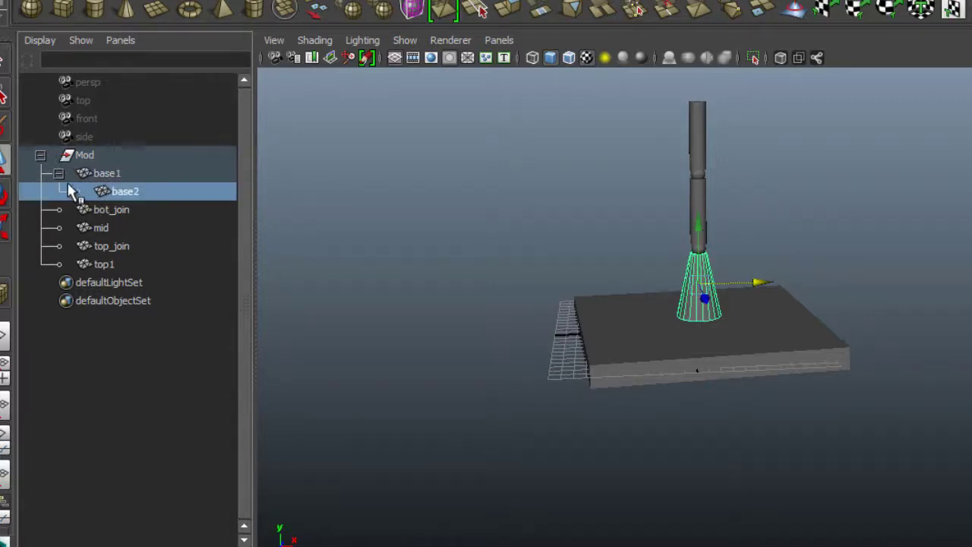
- Select base1 and base2 in turn to examine how the parent selection includes its child but not the reverse
left_click(56, 169)
left_click(56, 168)
left_click(107, 174)
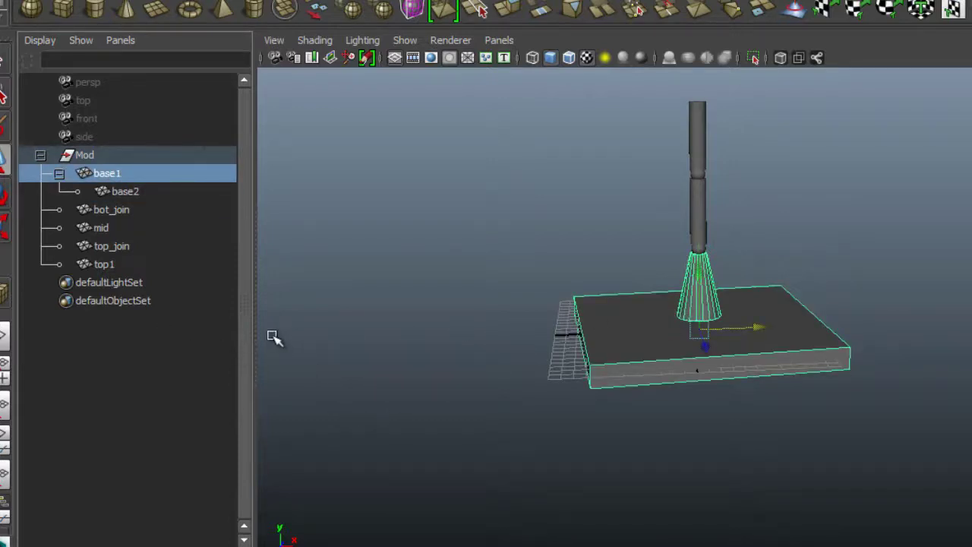
left_click(123, 191)
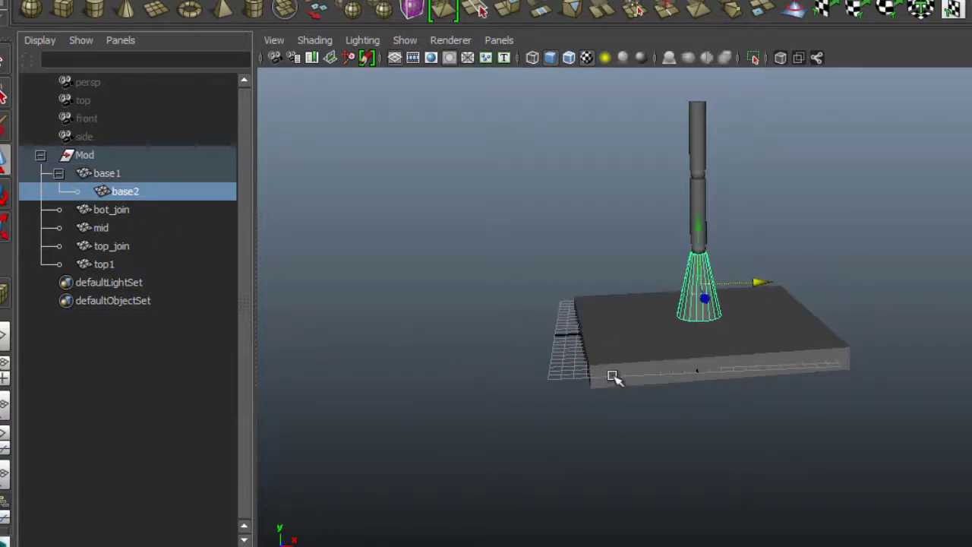
middle_click_drag(123, 192, 88, 173)
left_click(110, 174)
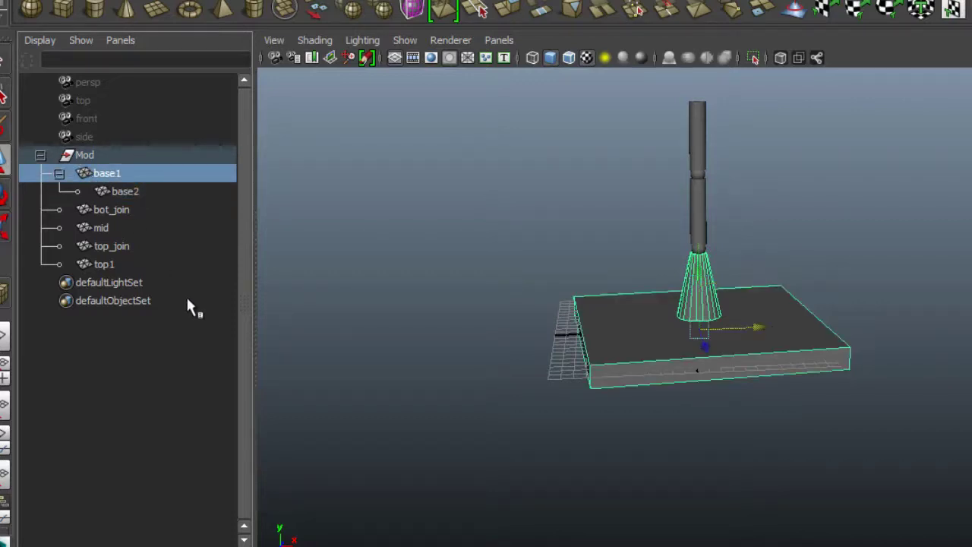
left_click(133, 191)
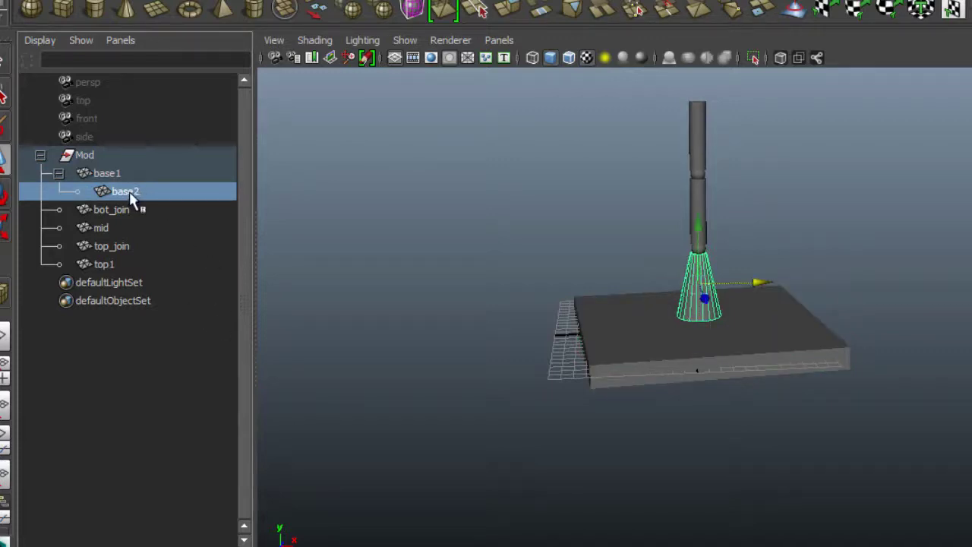
left_click(110, 173)
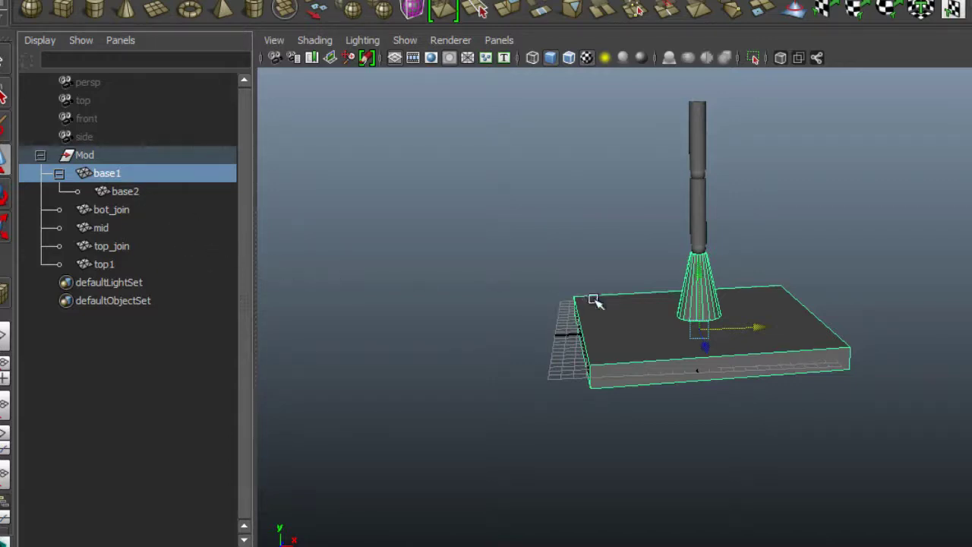
- Parent bot_join under base2 and check the selection behaviour of the expanded base1 branch
left_click(128, 213)
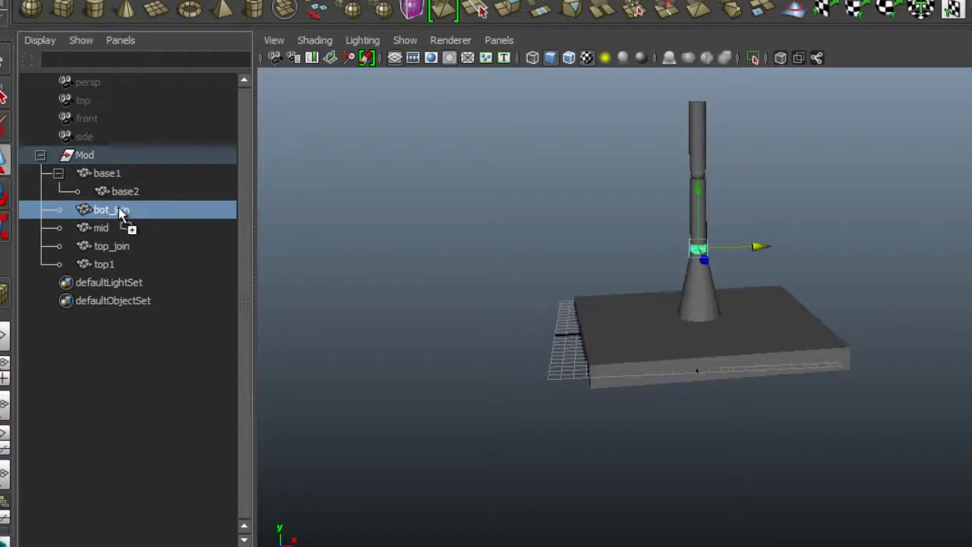
middle_click_drag(119, 215, 111, 194)
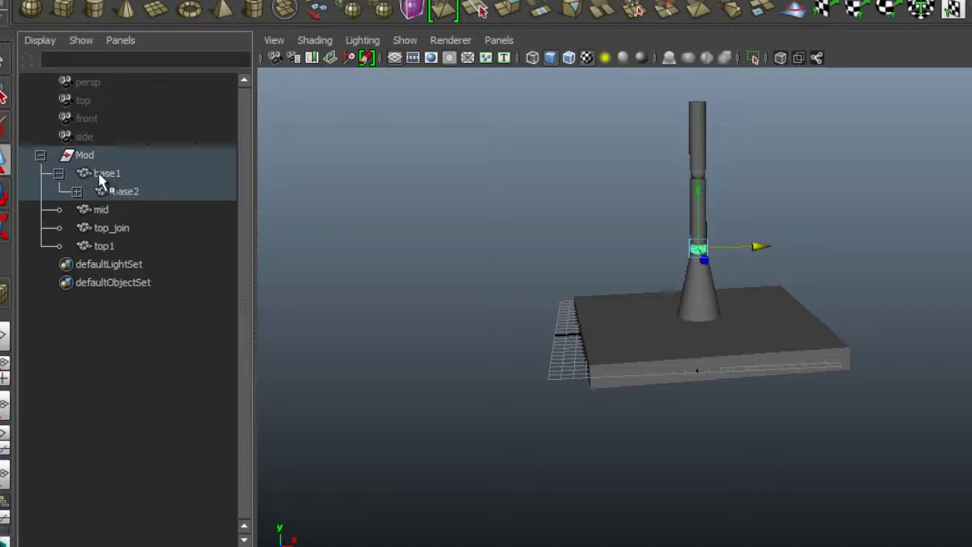
left_click(98, 172)
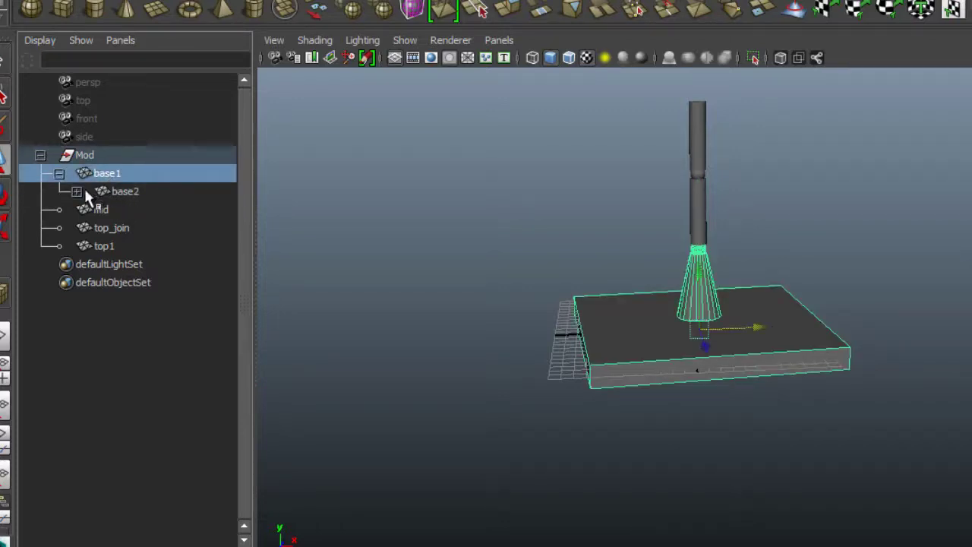
left_click(77, 191)
left_click(137, 210)
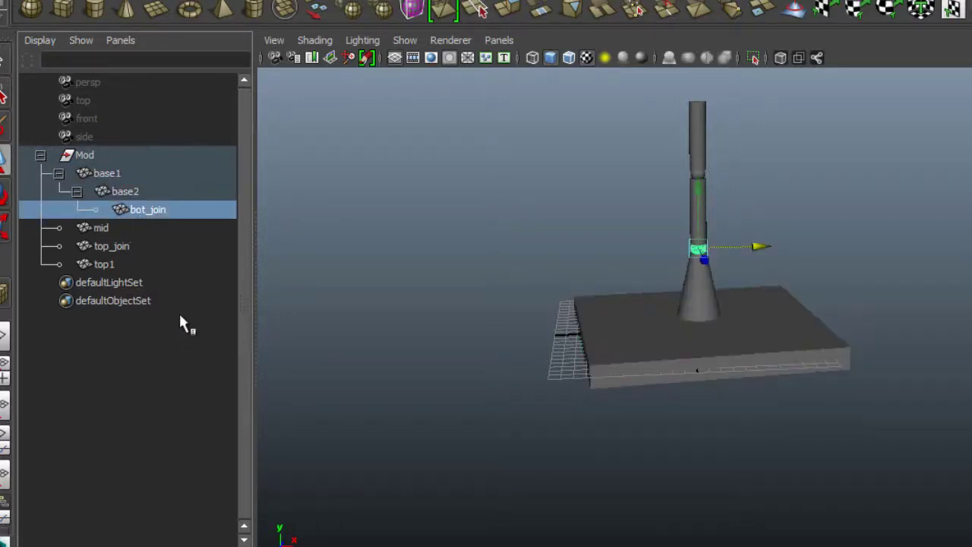
left_click(112, 191)
- Parent mid under bot_join, expand the bot_join branch and leave top_join selected
left_click(92, 226)
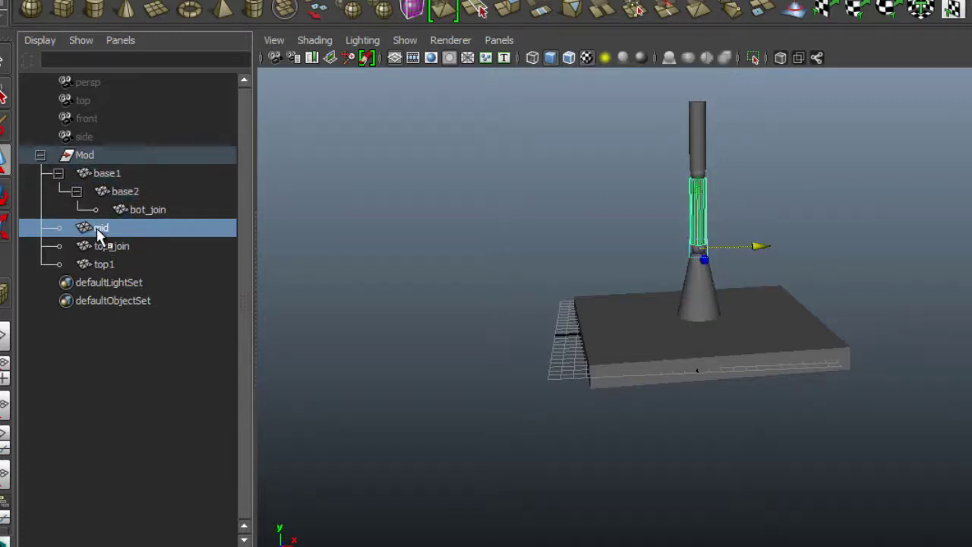
middle_click_drag(97, 228, 140, 208)
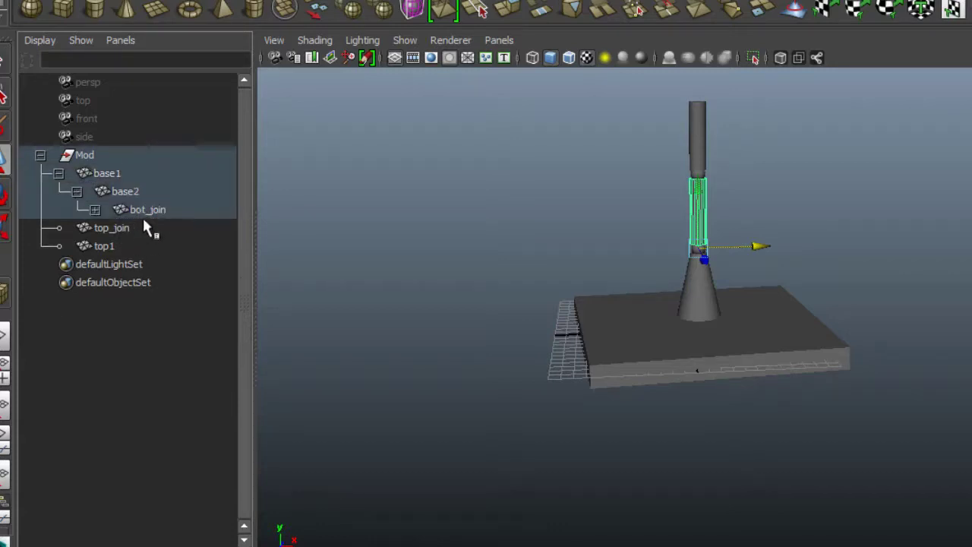
left_click(119, 232)
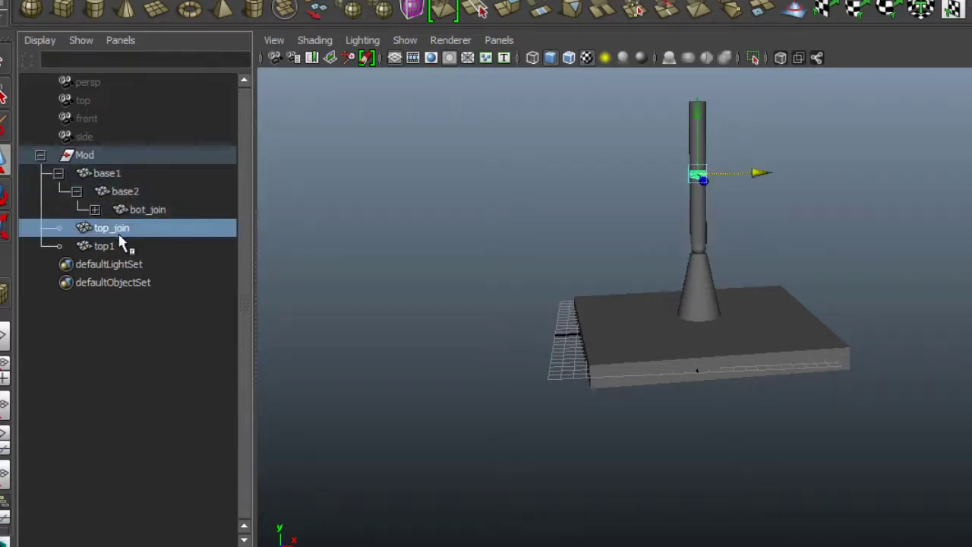
left_click(94, 209)
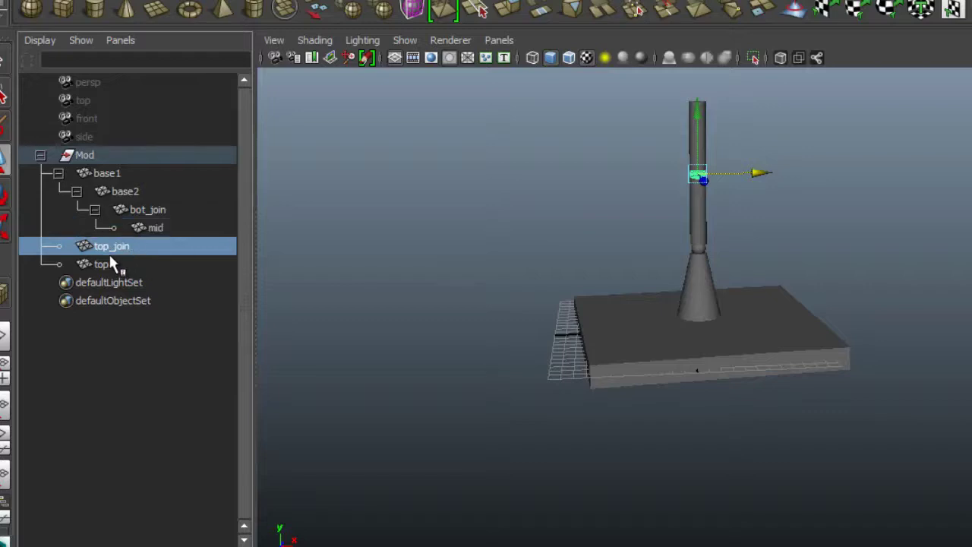
- Parent top_join under mid and top1 under top_join, expanding each branch so the full chain is listed
middle_click_drag(110, 245, 150, 226)
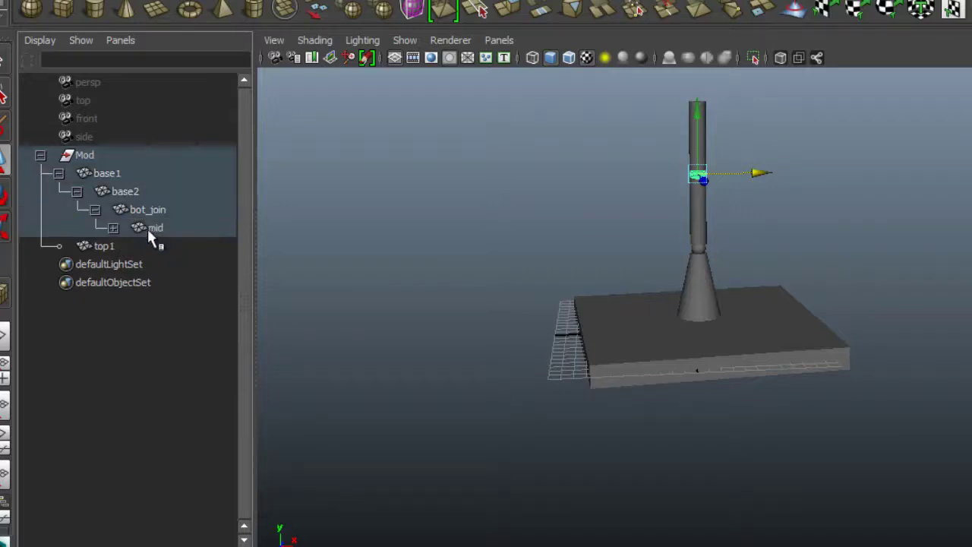
left_click(112, 228)
left_click(107, 265)
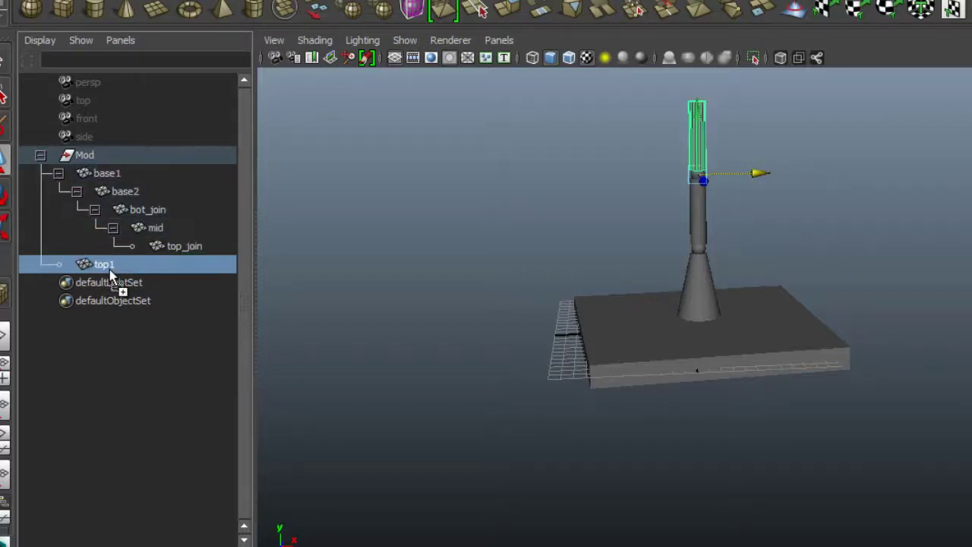
middle_click_drag(118, 270, 166, 238)
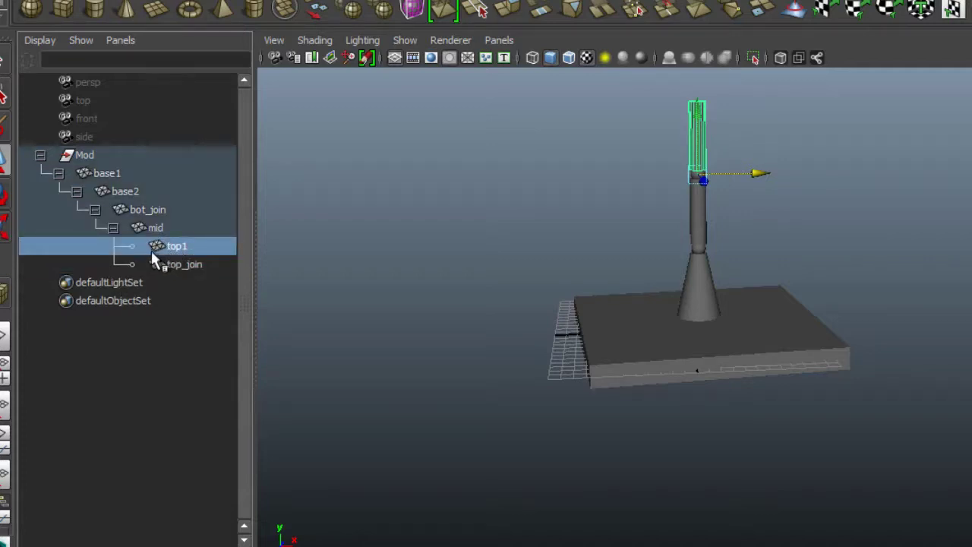
key("shift+p")
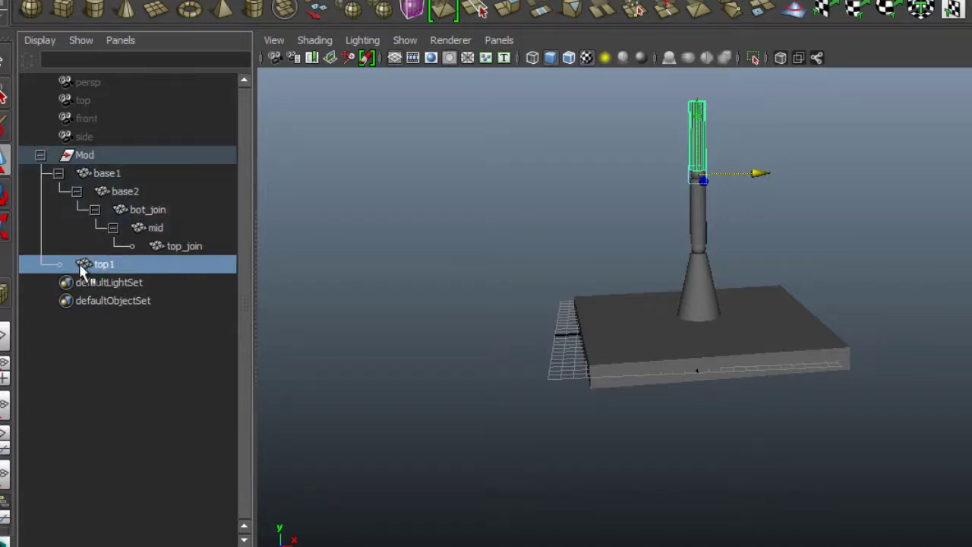
middle_click_drag(79, 264, 158, 252)
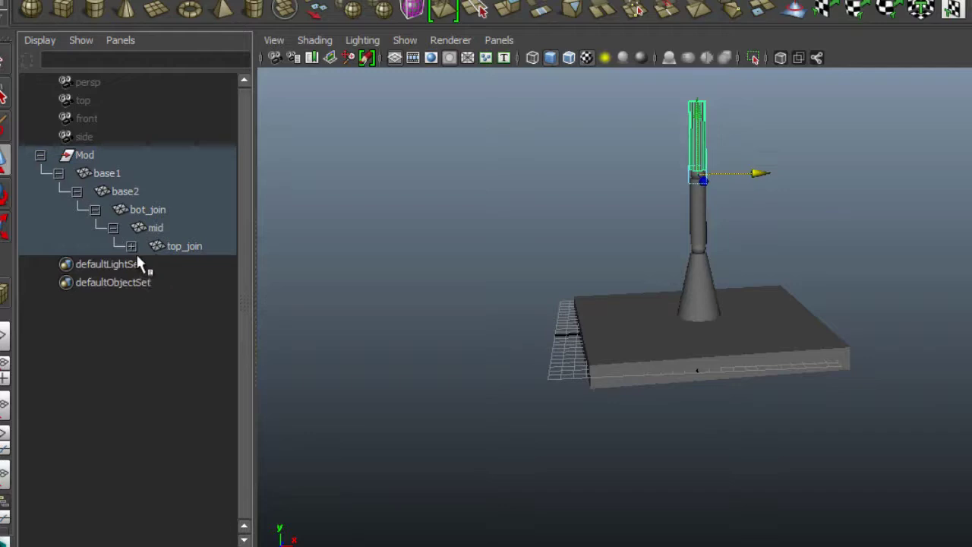
left_click(131, 247)
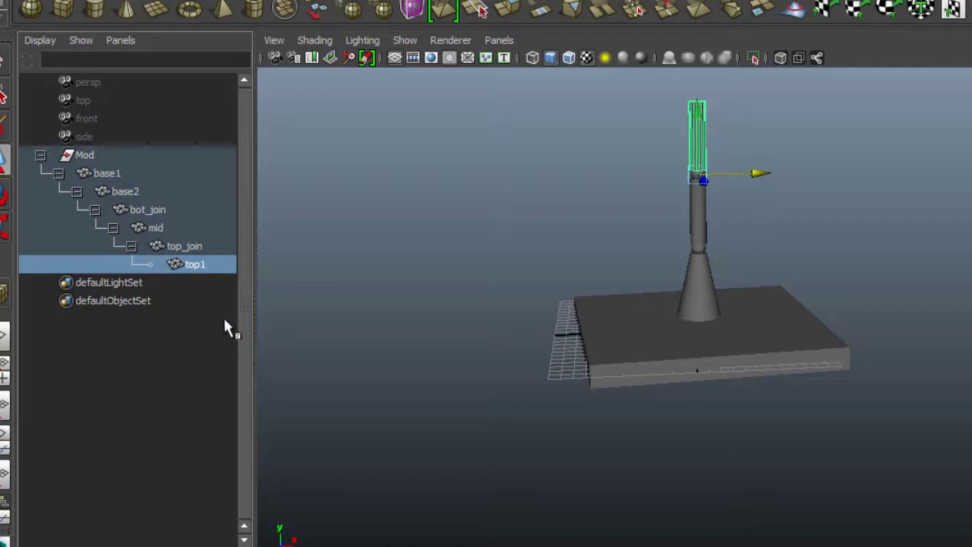
- Select base1, base2 and mid in turn to examine which child parts each selection includes
left_click(97, 173)
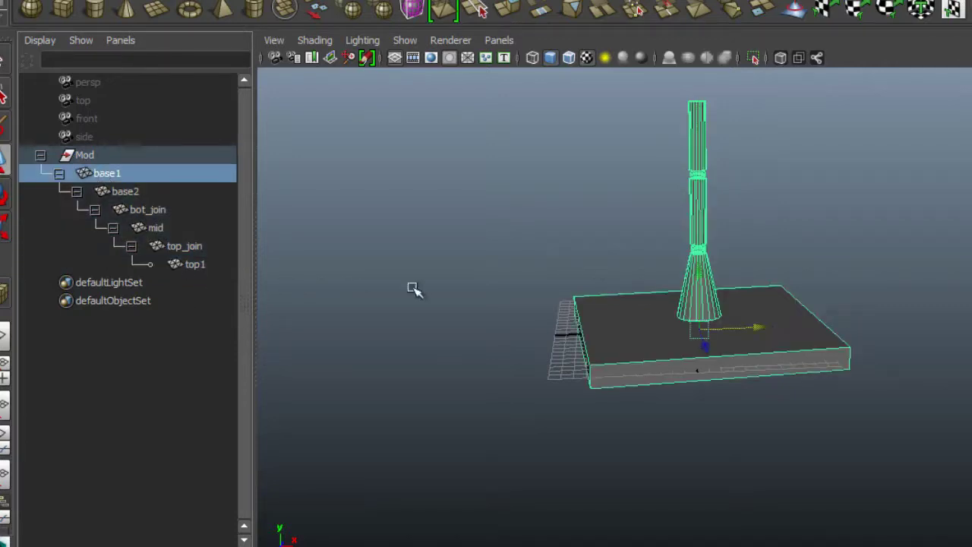
left_click(128, 193)
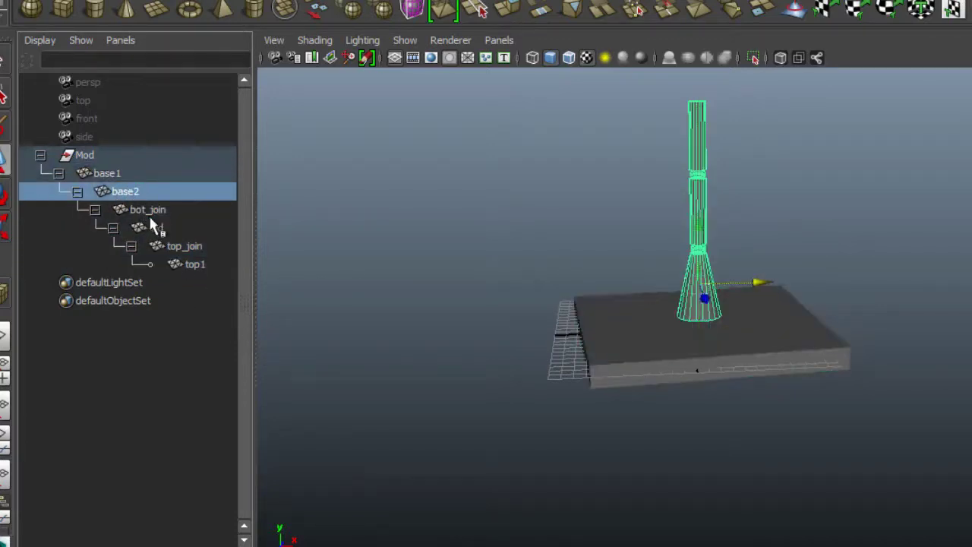
left_click(156, 227)
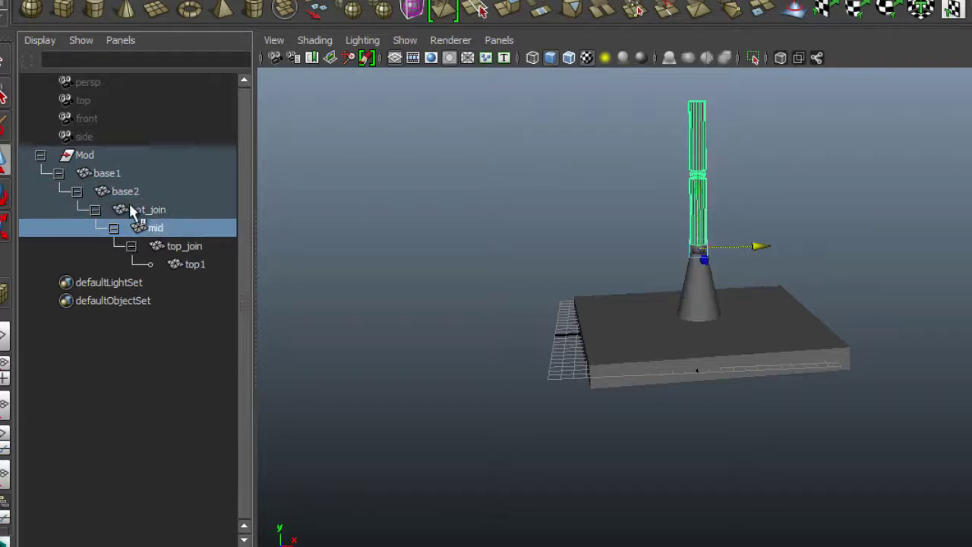
- Try rotating bot_join by about 37 degrees around Z with the Rotate tool, and undo the rotation
left_click(133, 210)
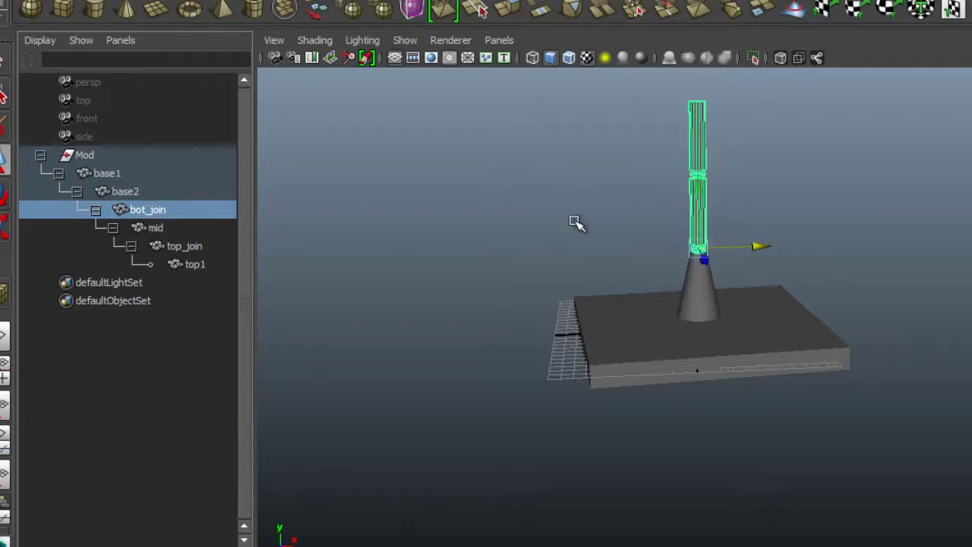
left_click(3, 198)
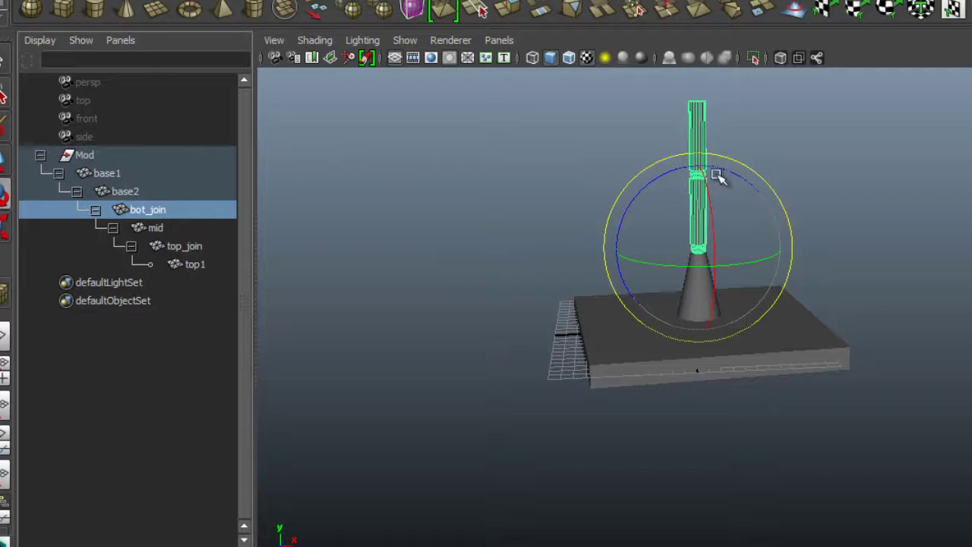
left_click_drag(717, 174, 664, 199)
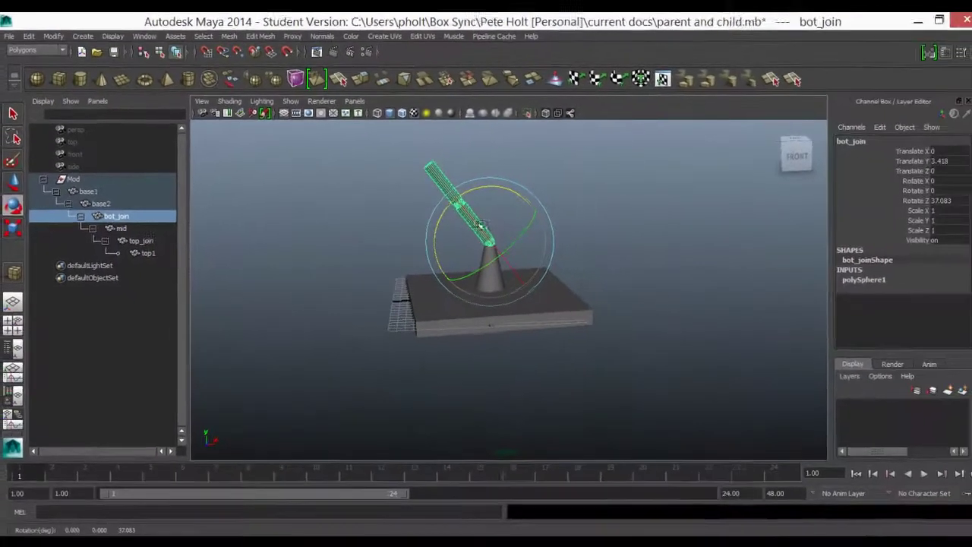
key("ctrl+z")
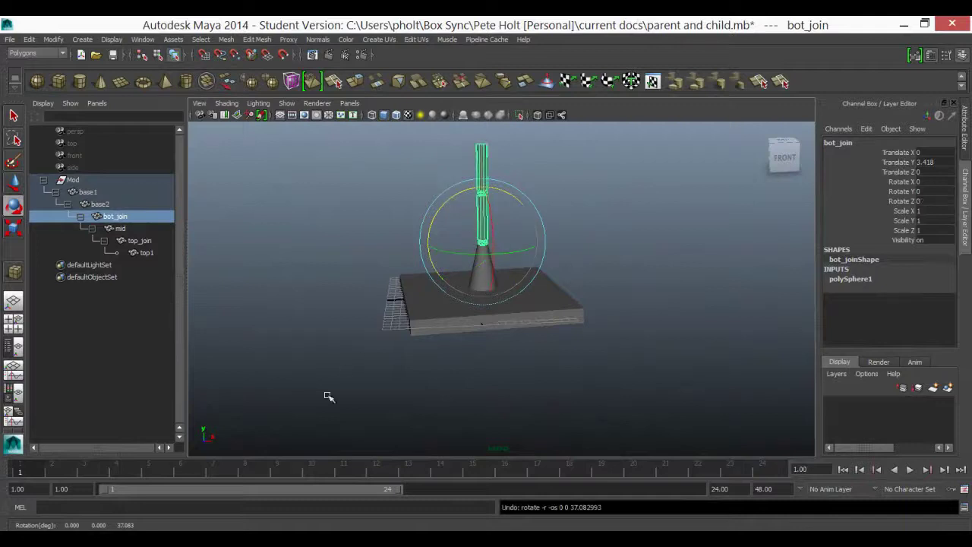
- Key bot_join upright at frame 1 and tilted to about 29 degrees in Rotate Z at frame 5
key("s")
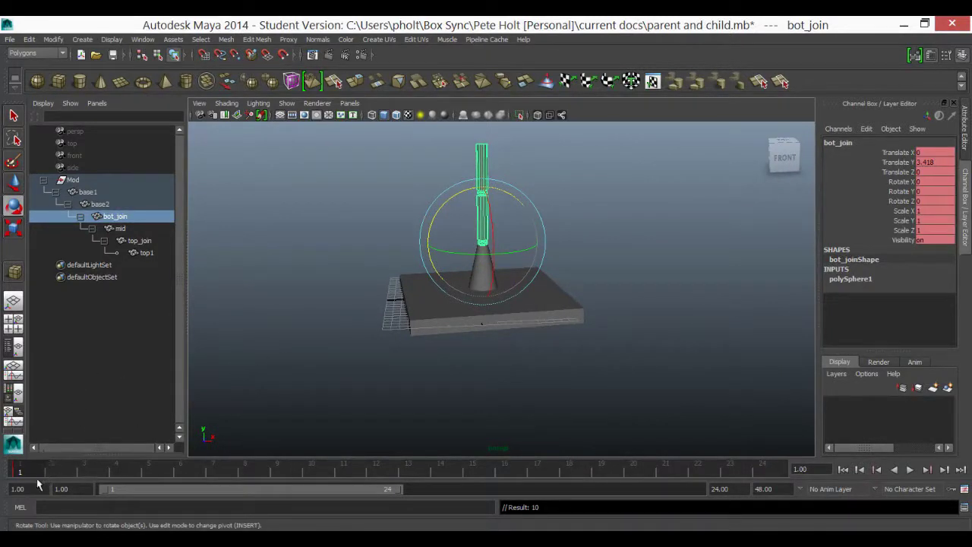
left_click(151, 472)
left_click_drag(456, 201, 439, 211)
key("s")
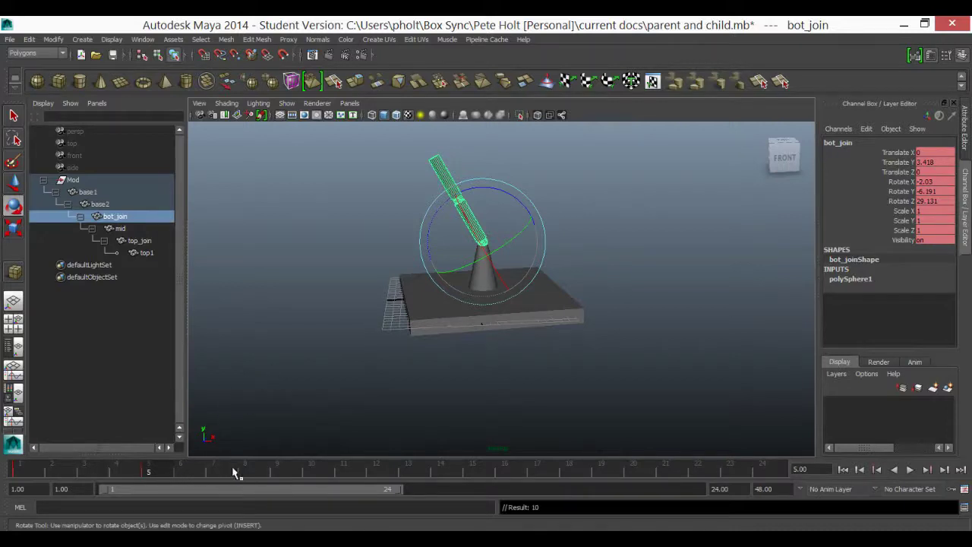
- At frame 10, rotate top_join to about 40.5 degrees around Z and key it
left_click(312, 472)
key("Down")
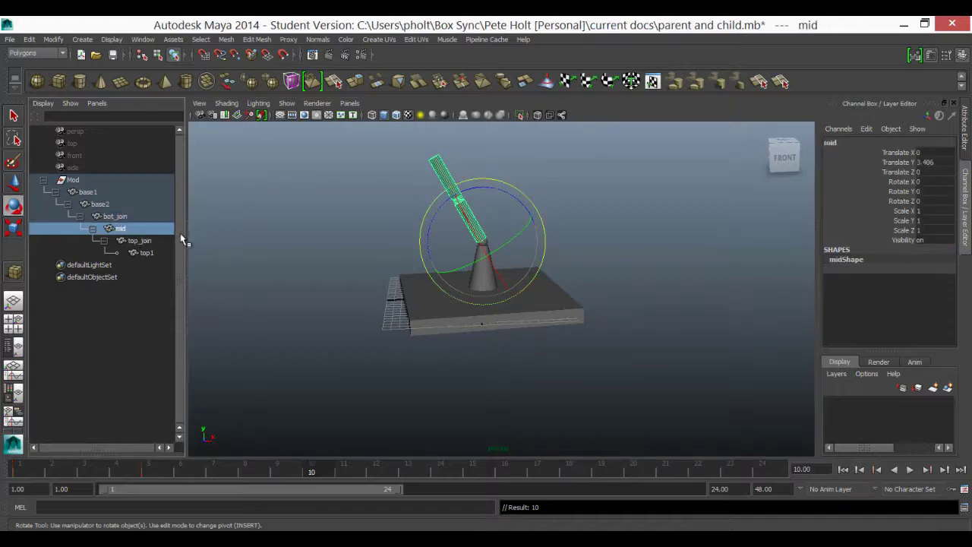
left_click(136, 243)
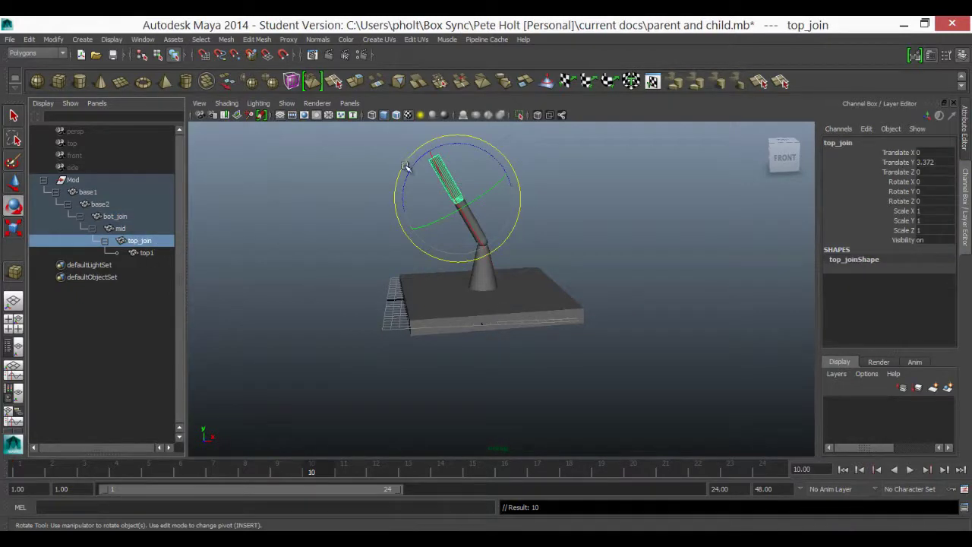
left_click_drag(417, 167, 397, 202)
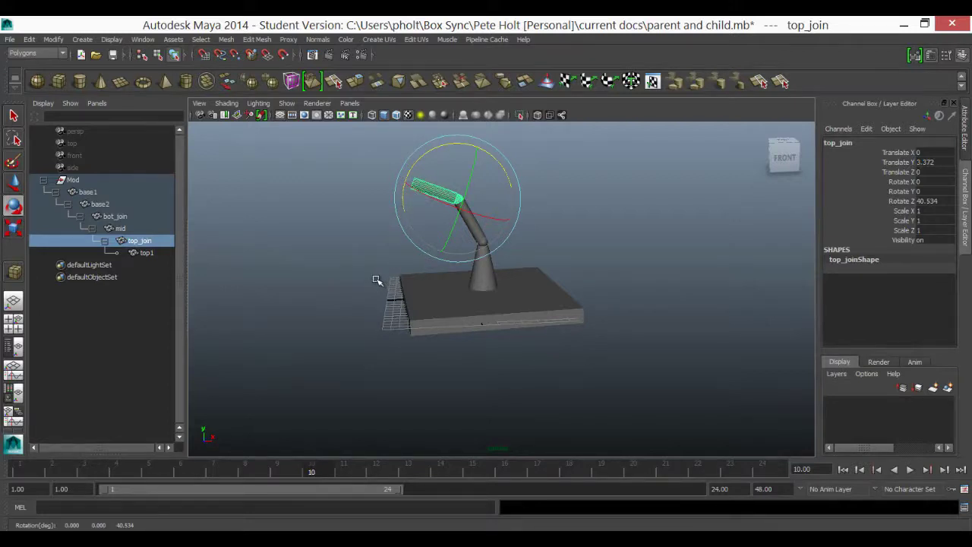
key("s")
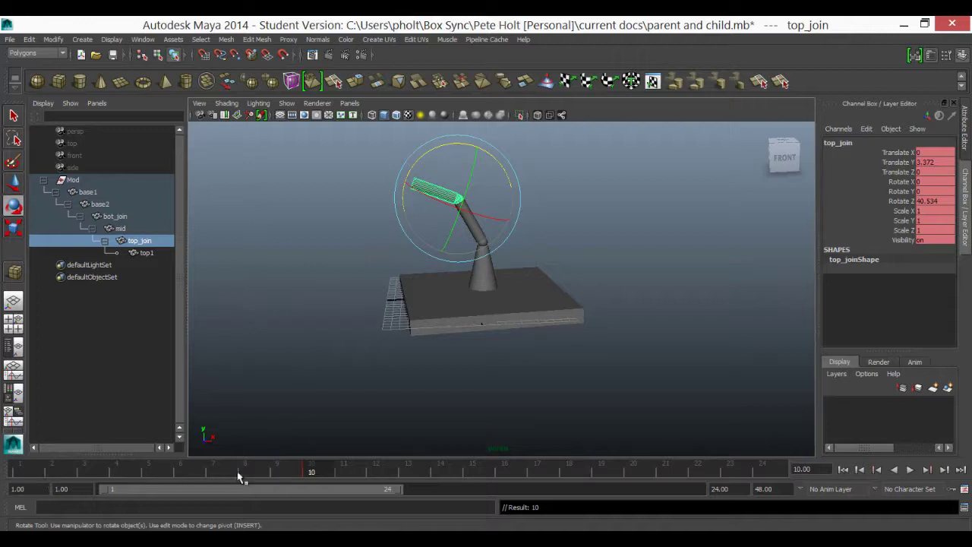
- Key top_join at frame 7 with Rotate X, Y and Z set to 0, and play back the animation
left_click(471, 472)
left_click(213, 471)
left_click_drag(434, 152, 482, 148)
left_click_drag(941, 182, 946, 210)
type("0")
key("Return")
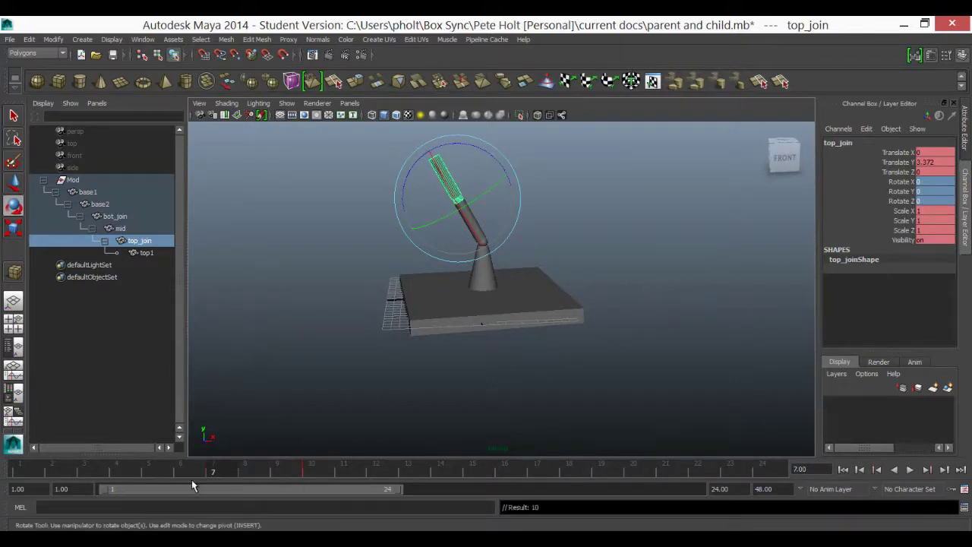
key("alt+v")
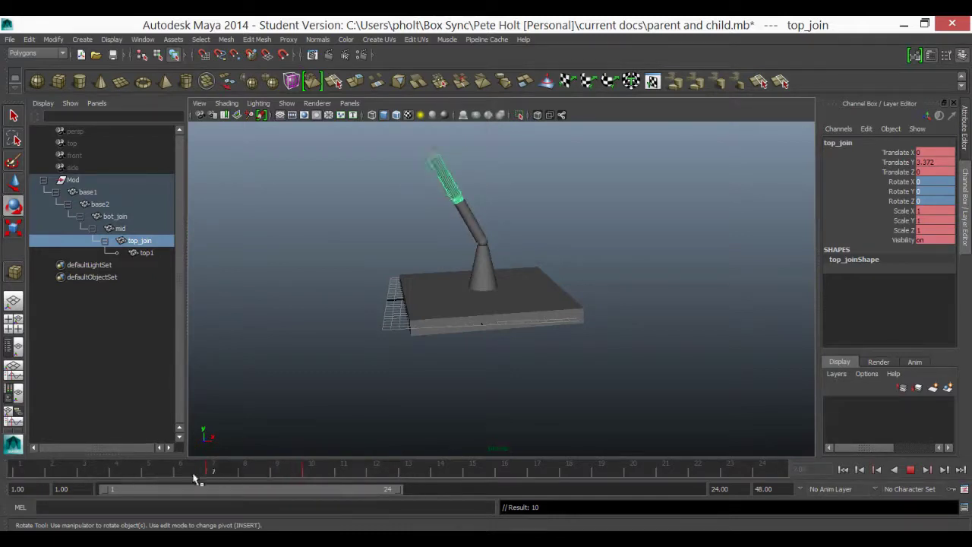
key("Escape")
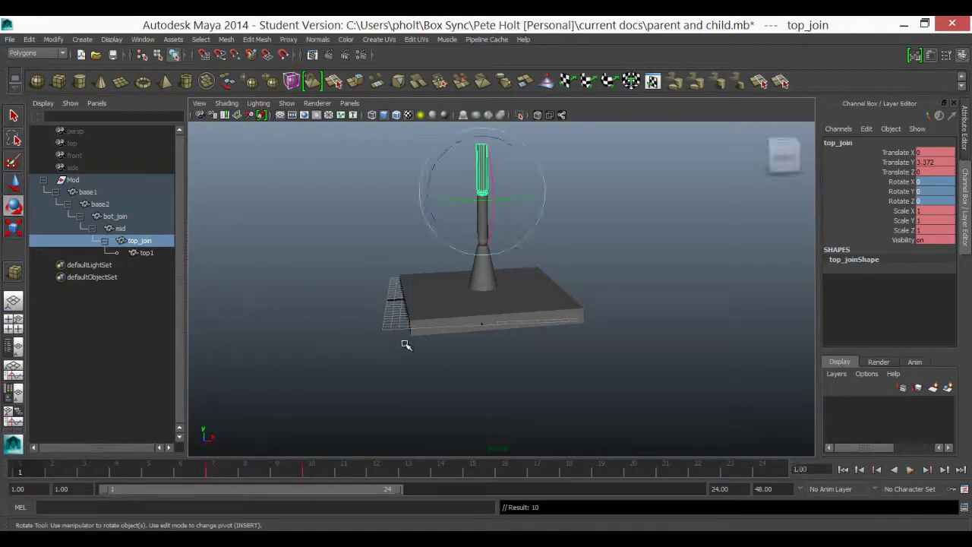